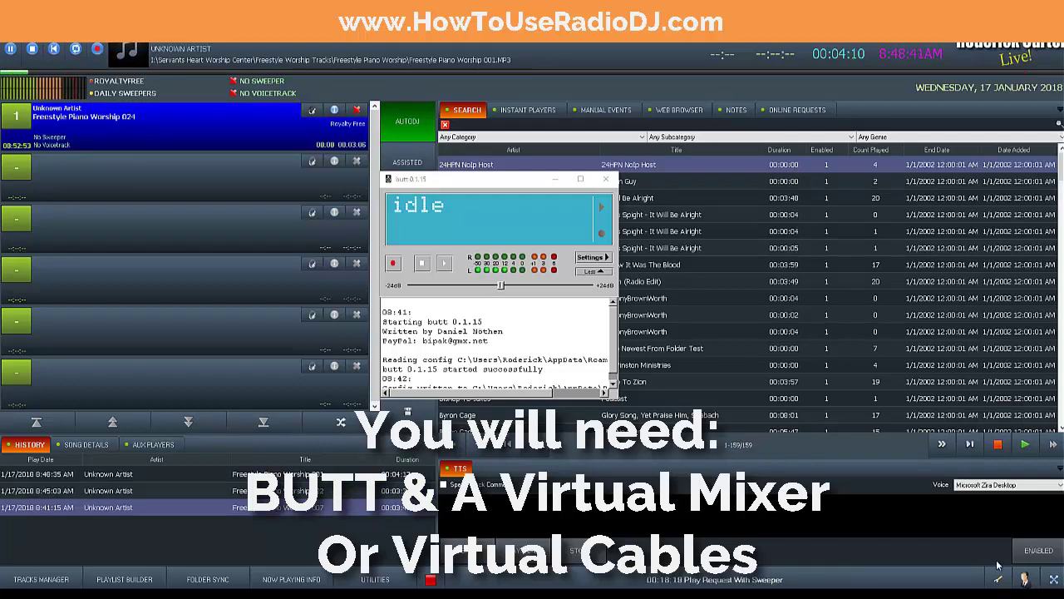
# - Disable the text-to-speech (TTS) plugin
pyautogui.click(1037, 551)
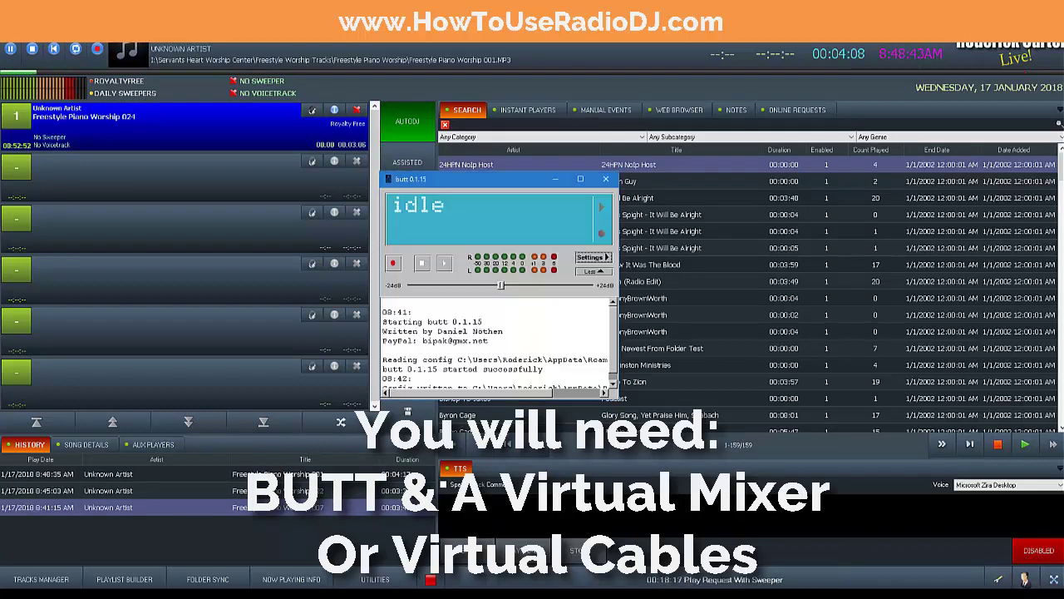
# - View the butt project page on SourceForge and the VoiceMeeter Banana page on the VB-Audio site
pyautogui.moveTo(840, 585)
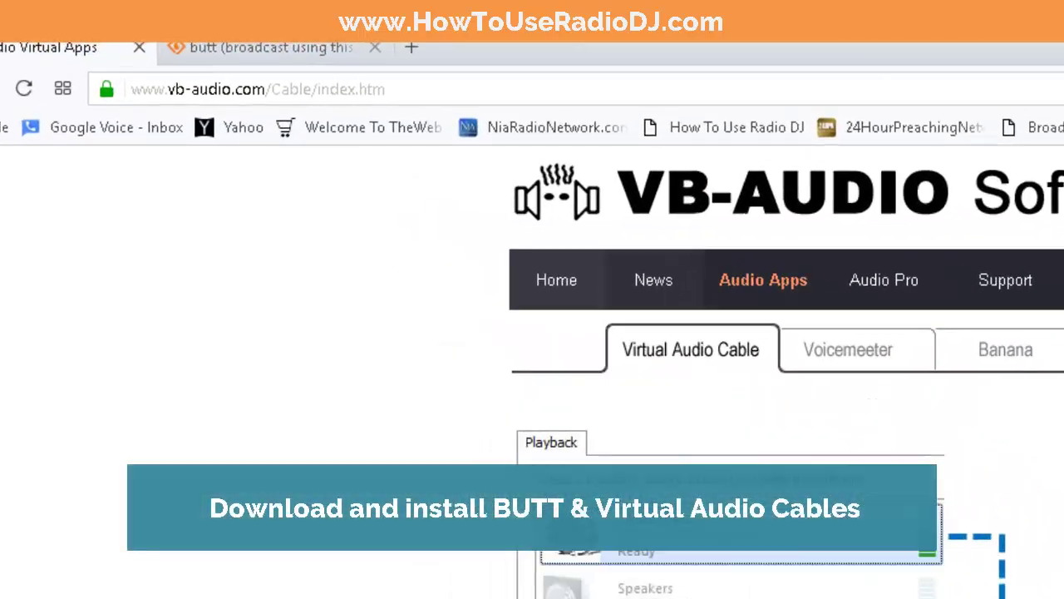
pyautogui.click(279, 48)
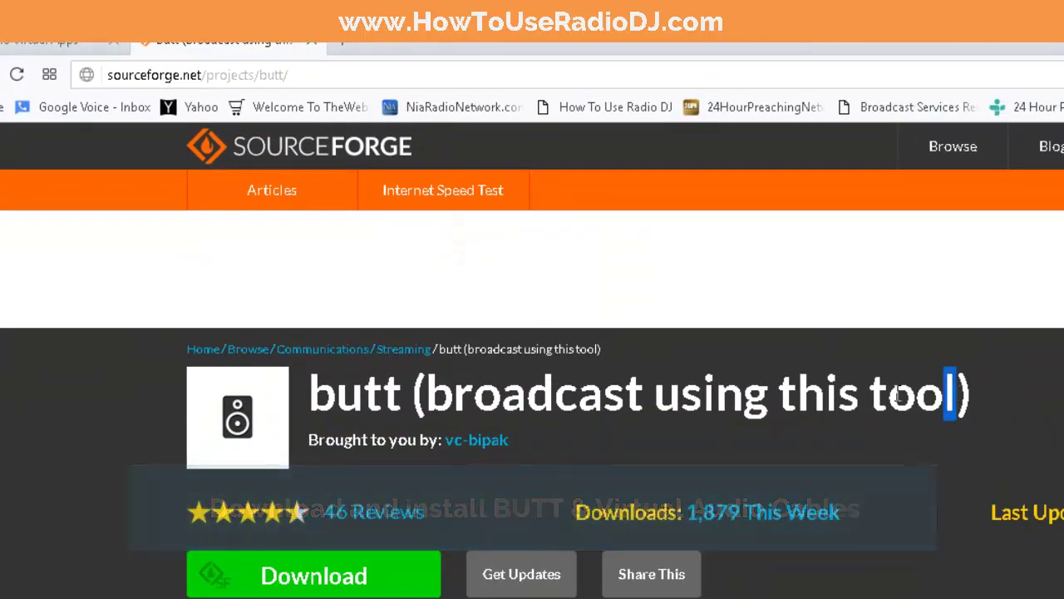
pyautogui.moveTo(898, 398); pyautogui.dragTo(428, 399)
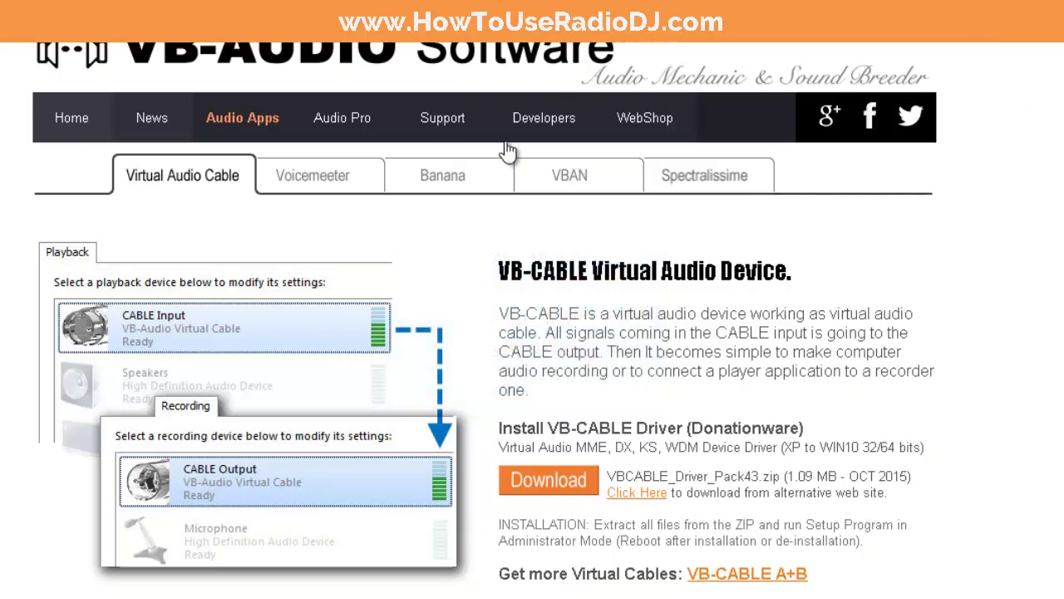
pyautogui.click(447, 186)
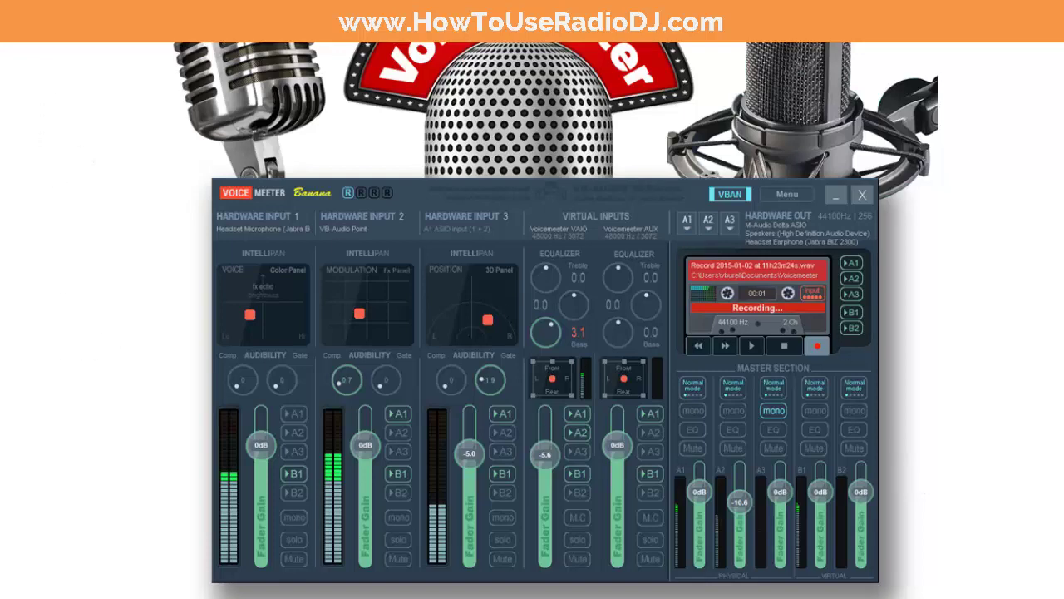
pyautogui.scroll(3, 396, 177)
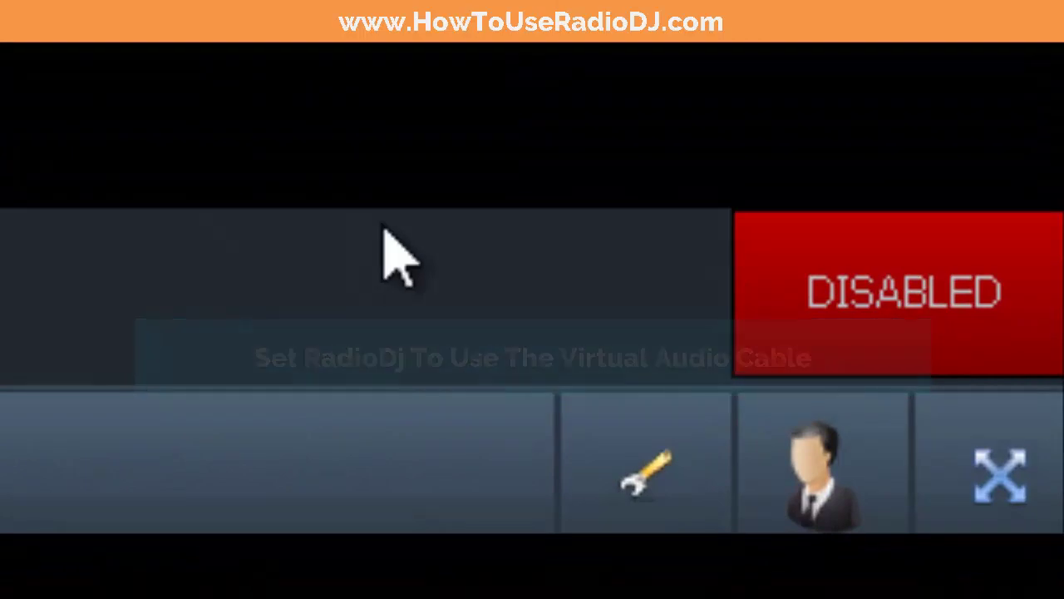
# - In RadioDJ, review the sound card assignments in the main program options, then close the configuration
pyautogui.click(657, 467)
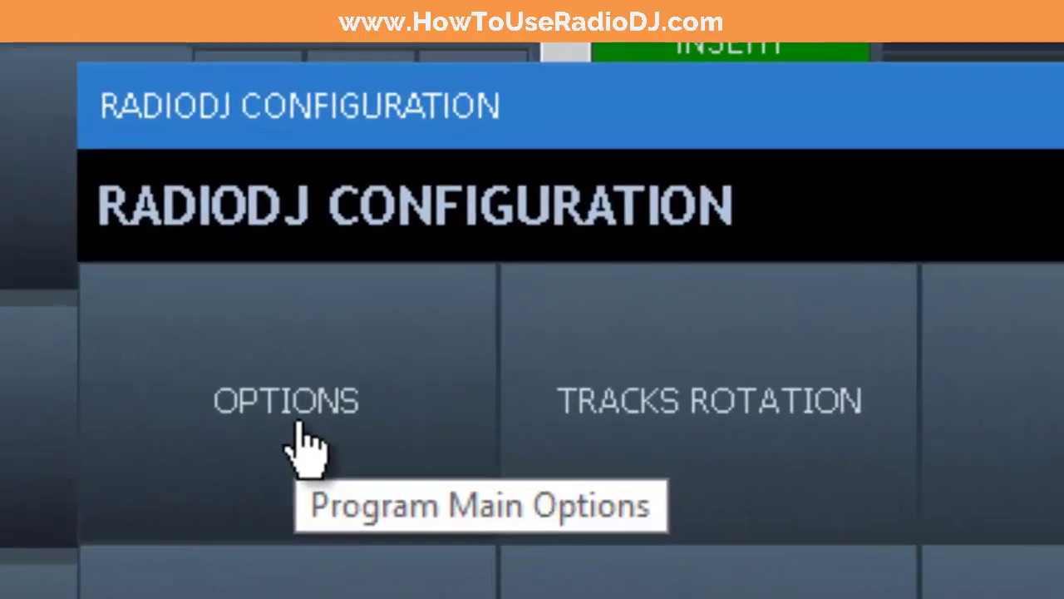
pyautogui.click(300, 424)
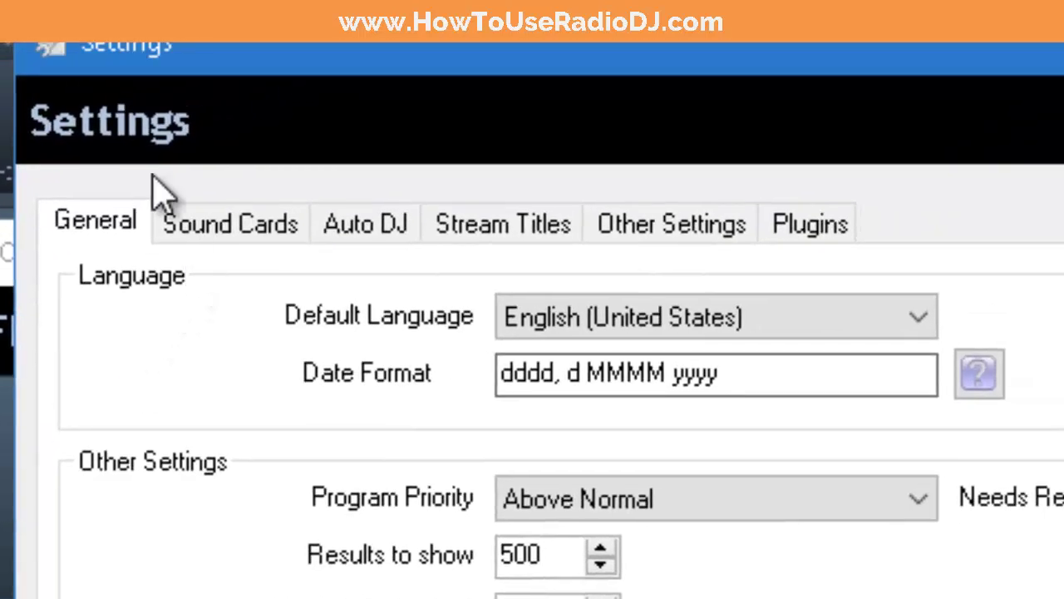
pyautogui.click(241, 235)
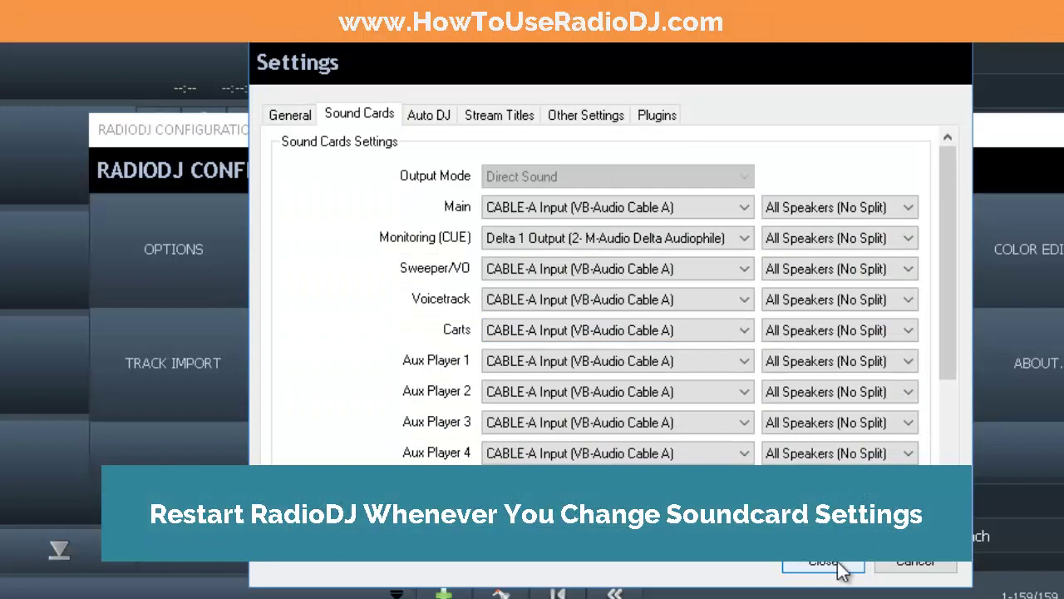
pyautogui.click(932, 568)
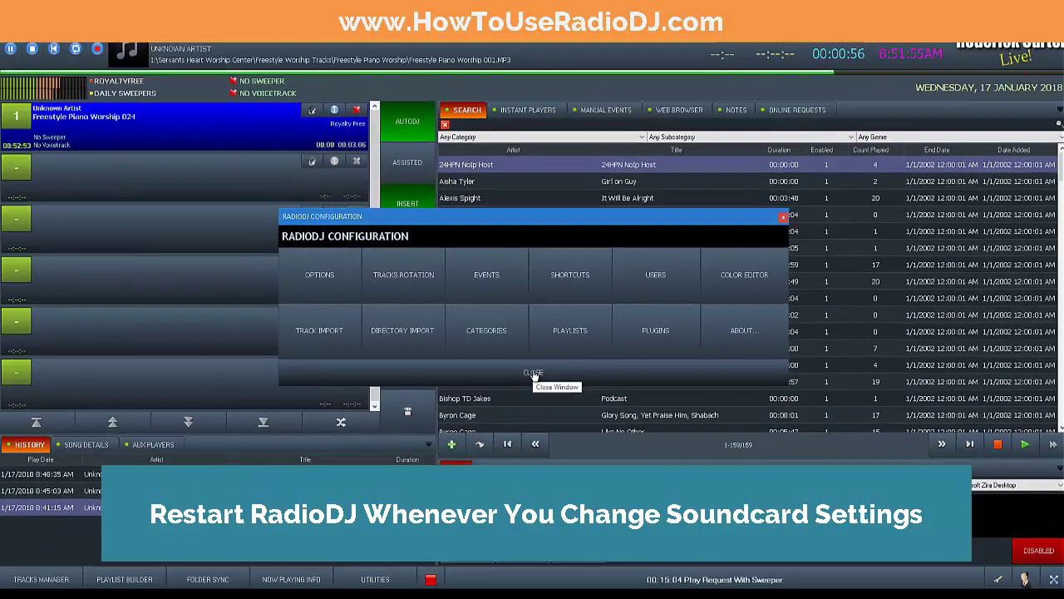
pyautogui.click(533, 373)
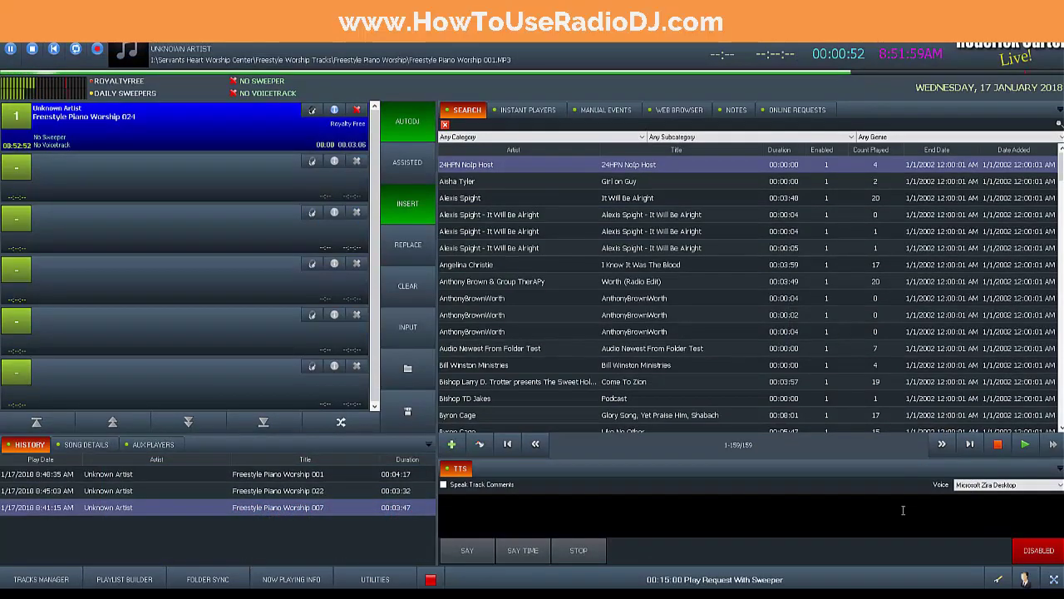
# - Switch to butt and set its audio device to CABLE-A Output (VB-Audio Cable)
pyautogui.hotkey('alt', 'Tab')
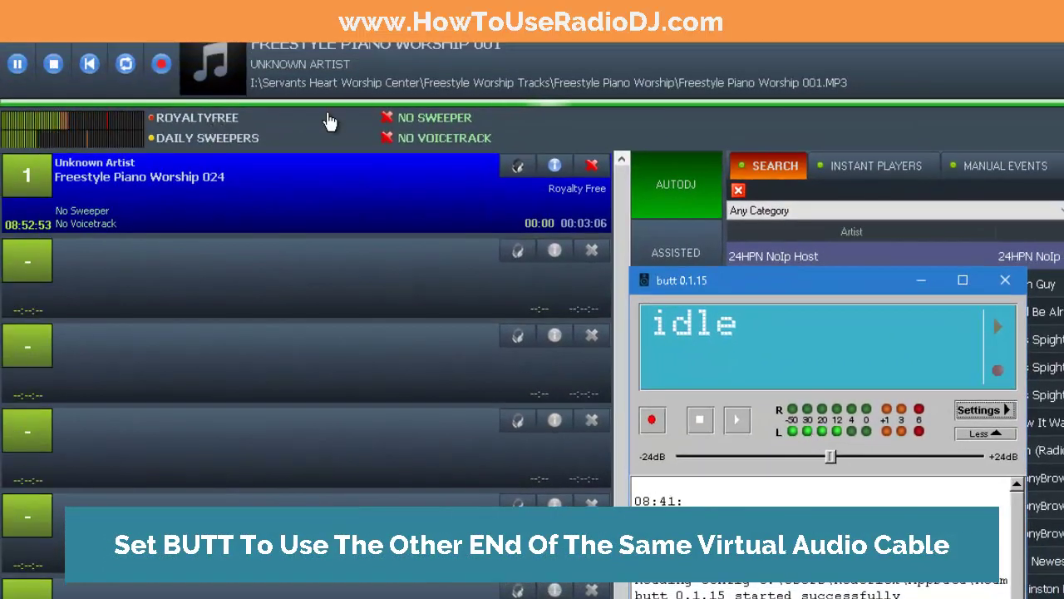
pyautogui.click(983, 409)
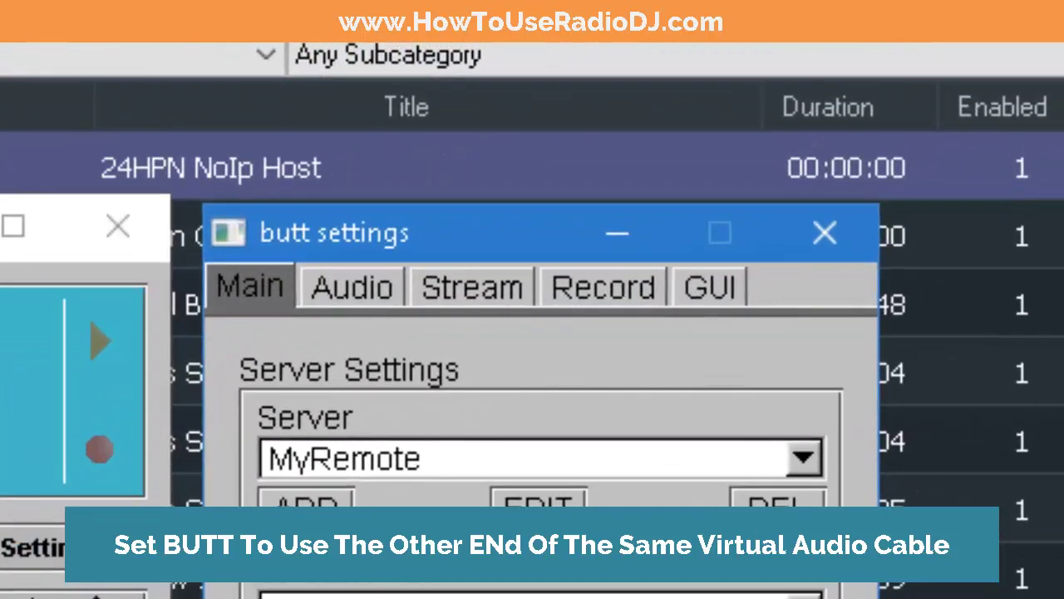
pyautogui.click(357, 291)
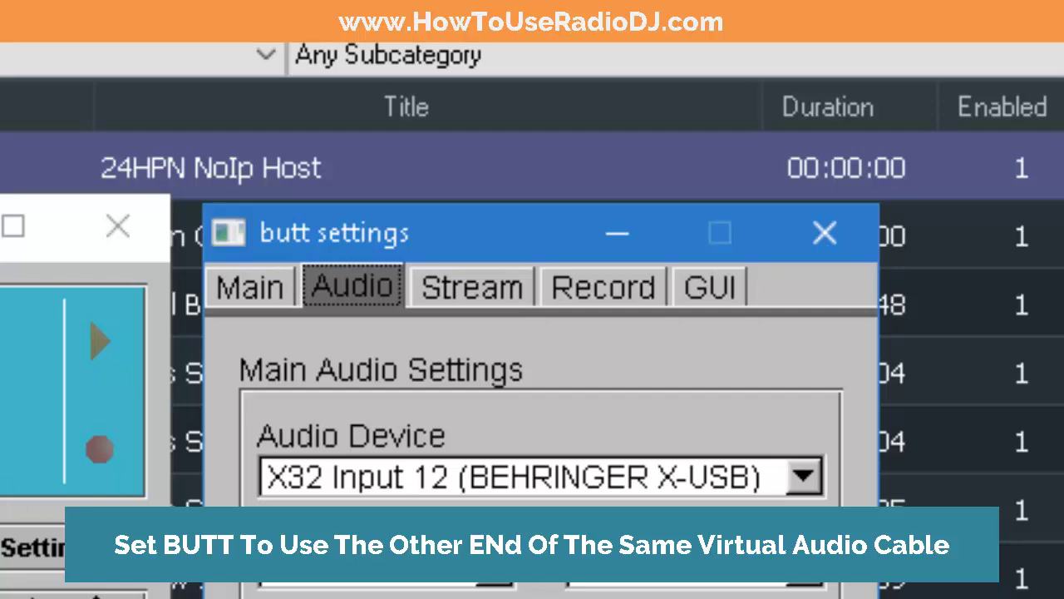
pyautogui.click(453, 490)
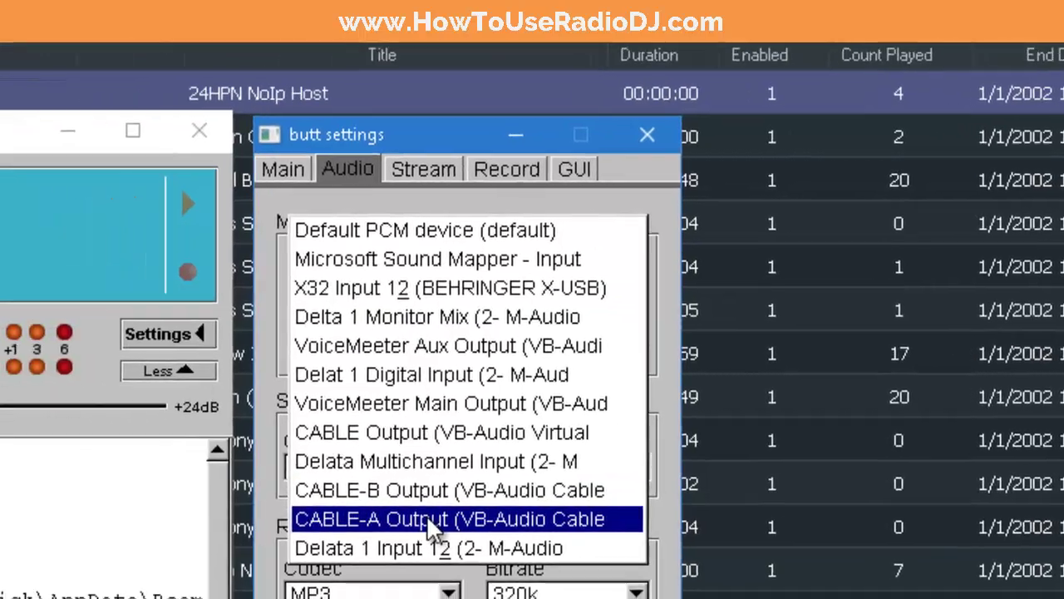
pyautogui.click(306, 536)
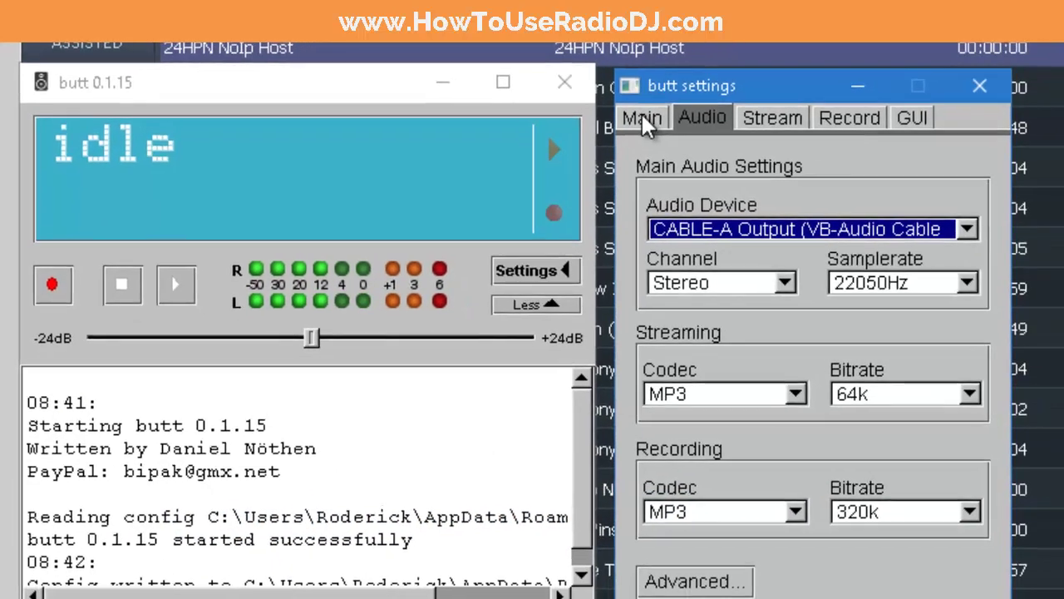
# - Save the butt configuration and close its settings window
pyautogui.click(698, 133)
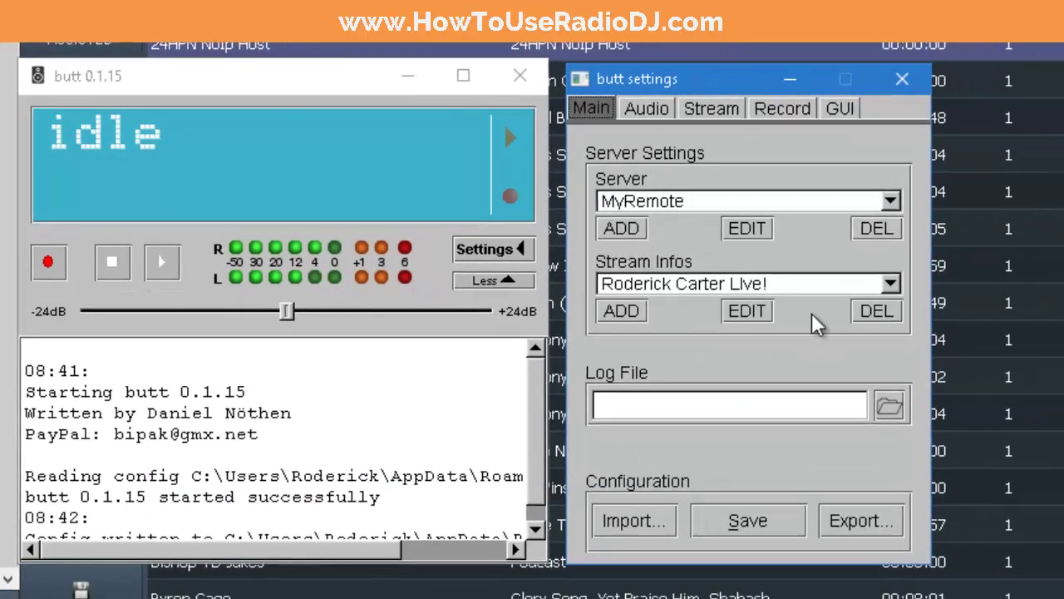
pyautogui.click(752, 537)
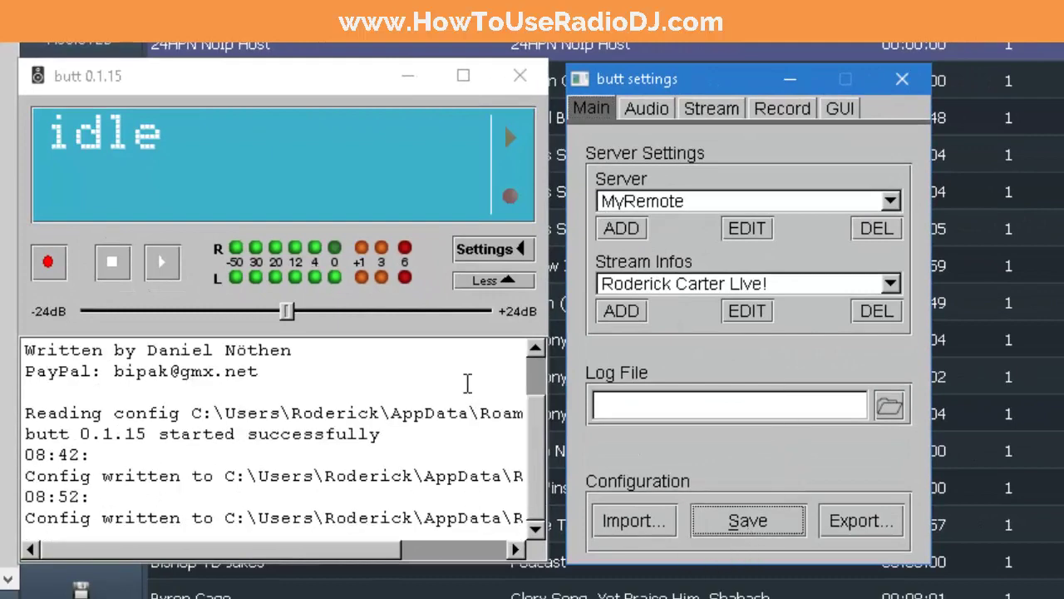
pyautogui.click(522, 249)
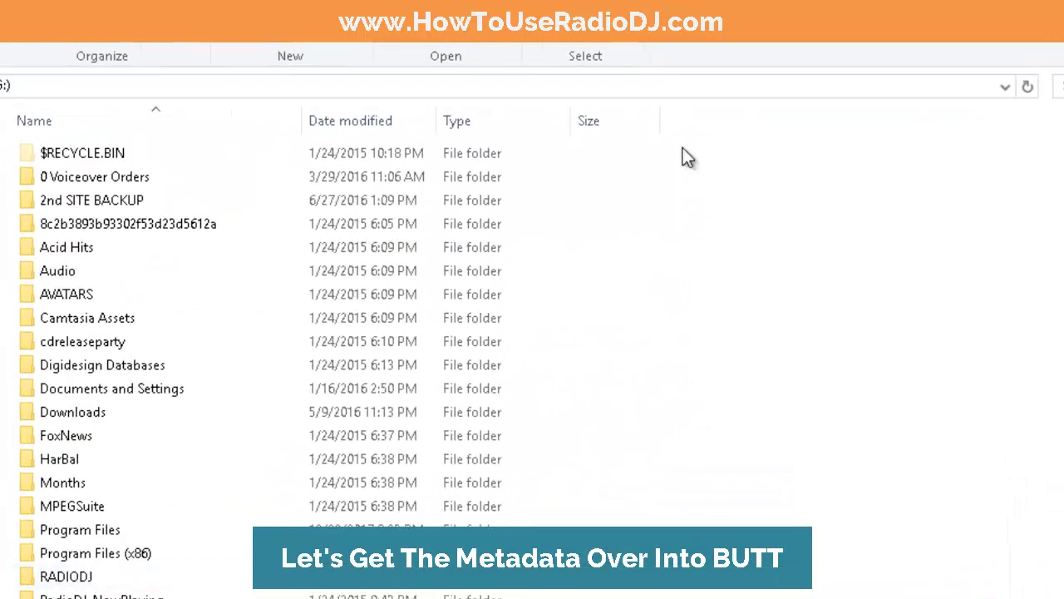
# - Open the RADIODJ\RadioDJv2 folder on drive G: and locate NowPlaying.txt
pyautogui.scroll(-4, 525, 222)
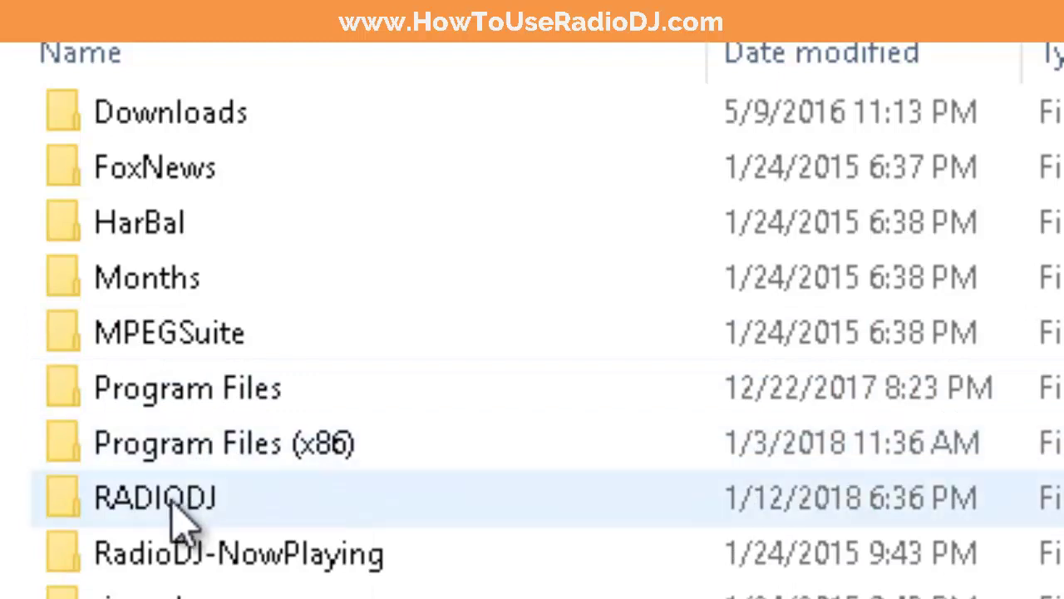
pyautogui.click(73, 517)
pyautogui.doubleClick(73, 517)
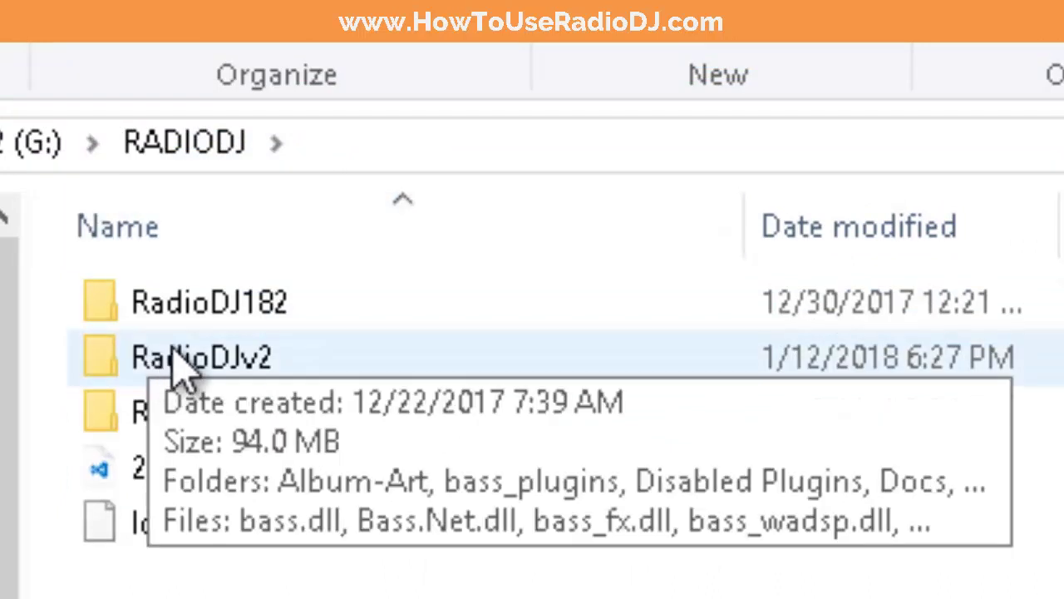
pyautogui.doubleClick(180, 357)
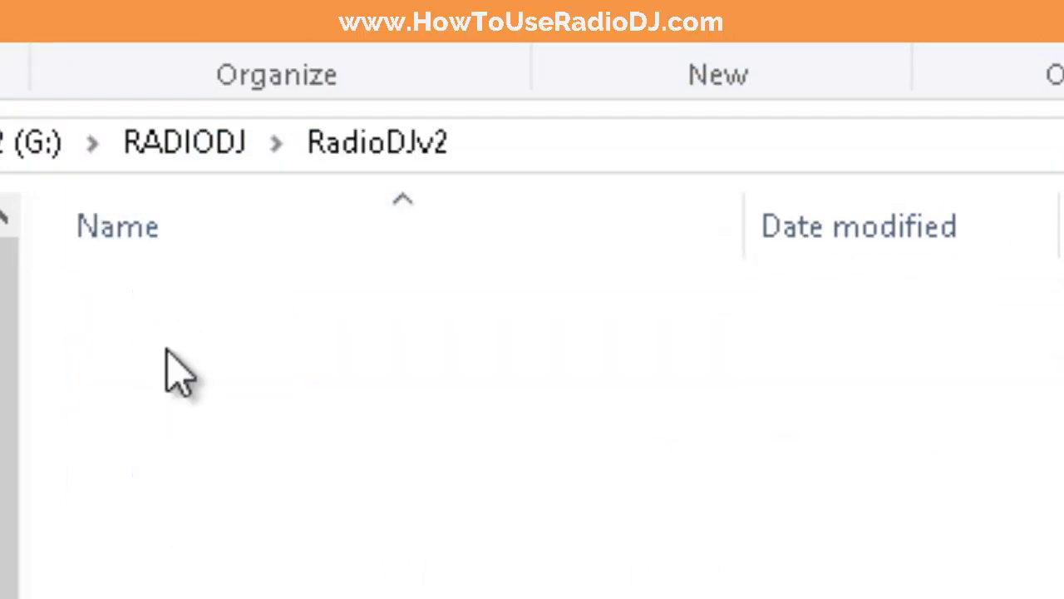
pyautogui.scroll(-8, 532, 432)
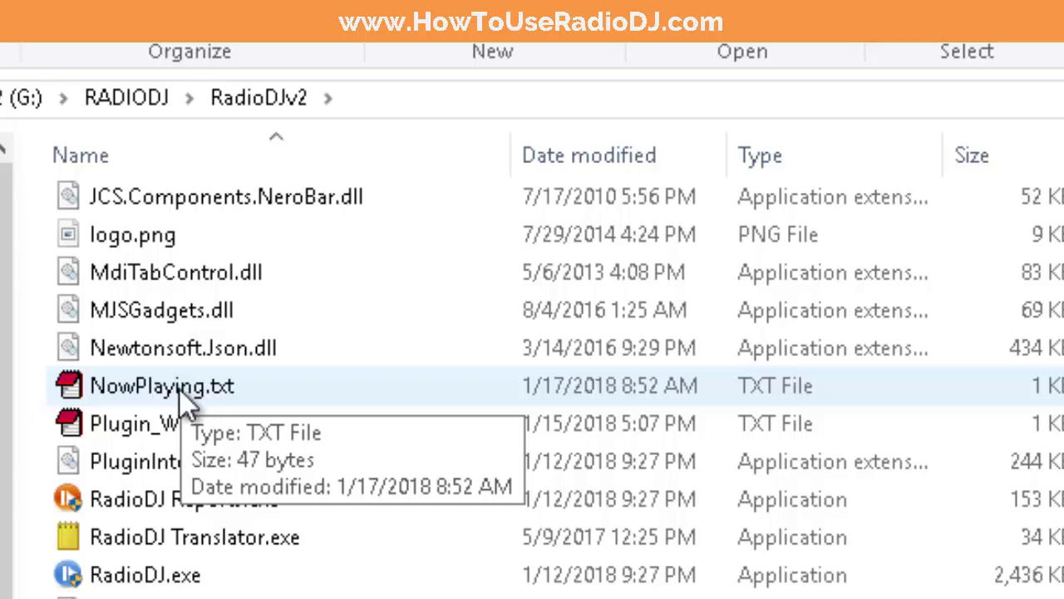
# - Open the NowPlaying subfolder inside the RadioDJv2 templates folder
pyautogui.scroll(6, 180, 391)
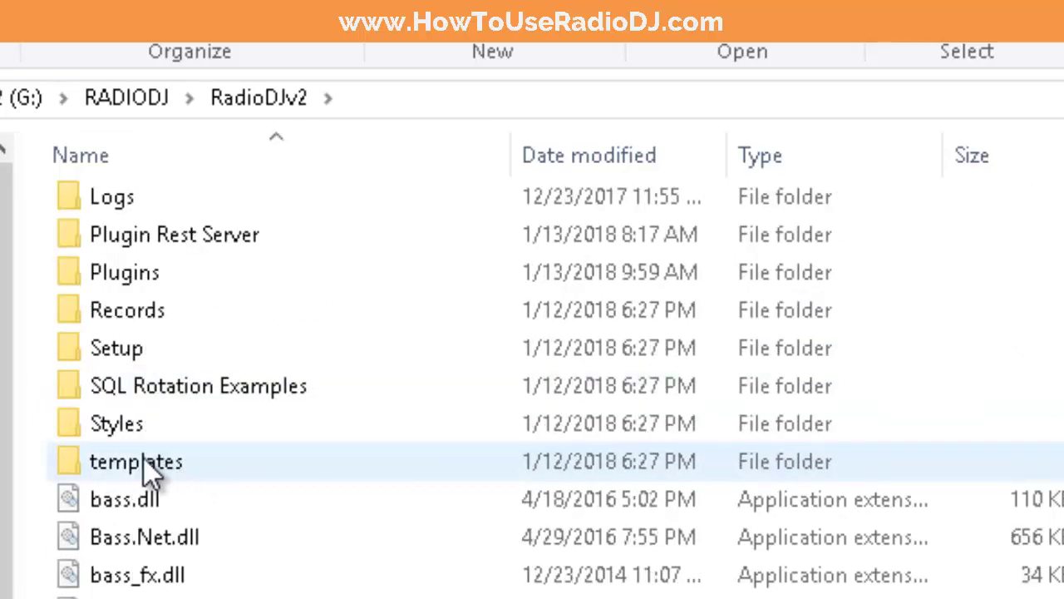
pyautogui.click(155, 469)
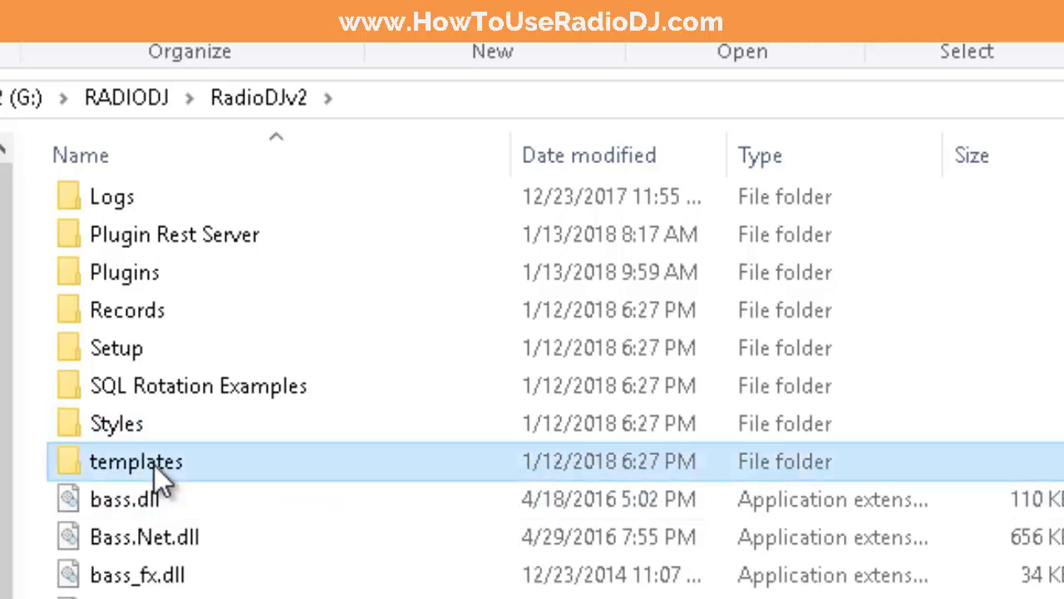
pyautogui.doubleClick(155, 466)
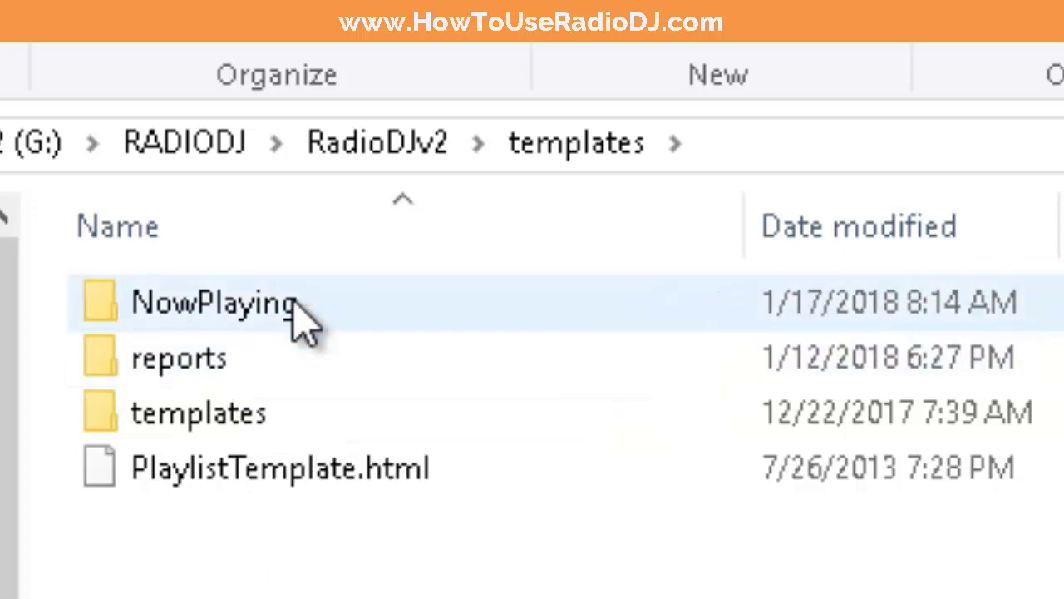
pyautogui.click(264, 324)
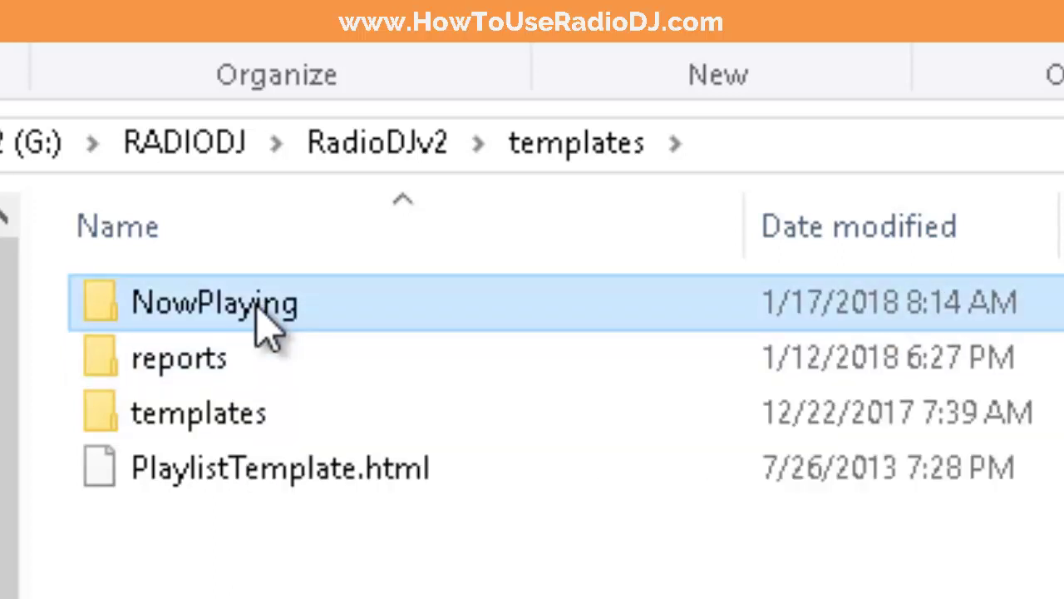
pyautogui.doubleClick(264, 324)
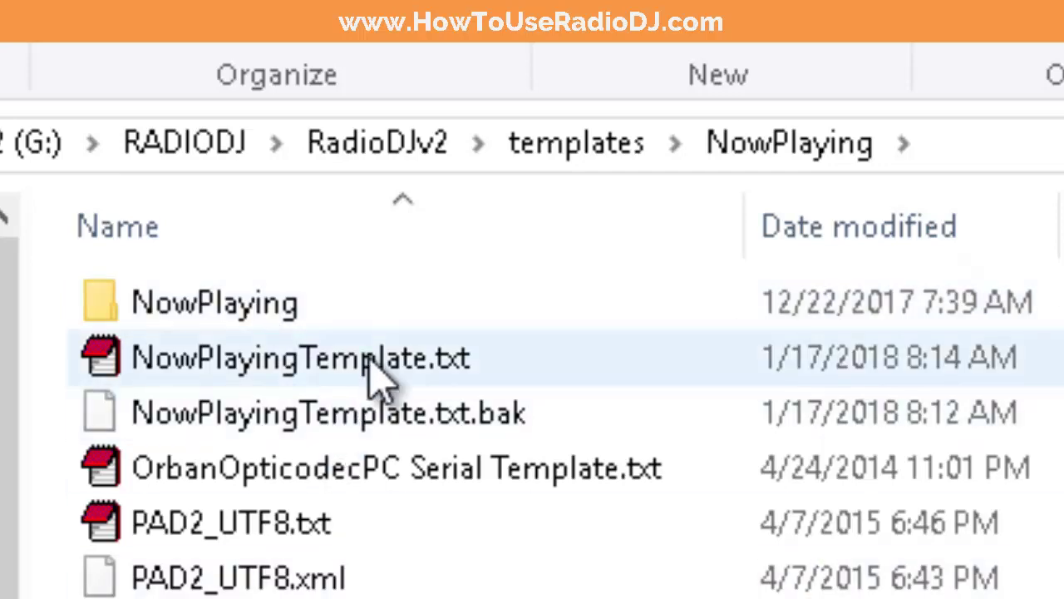
# - Delete NowPlayingTemplate.txt and NowPlayingTemplate.txt.bak from the NowPlaying templates folder
pyautogui.click(372, 359)
pyautogui.press('Delete')
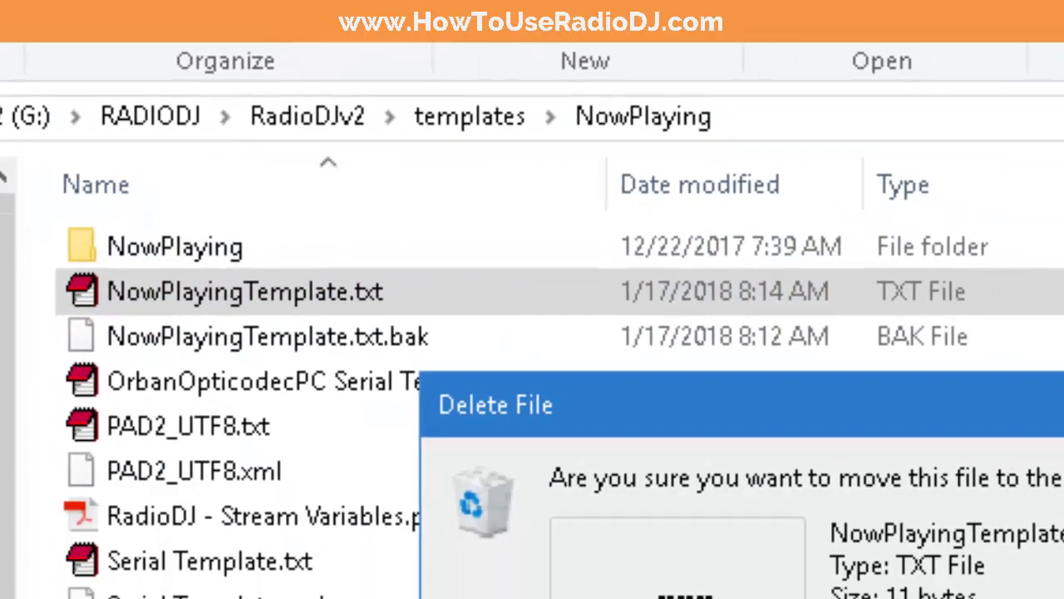
pyautogui.click(748, 573)
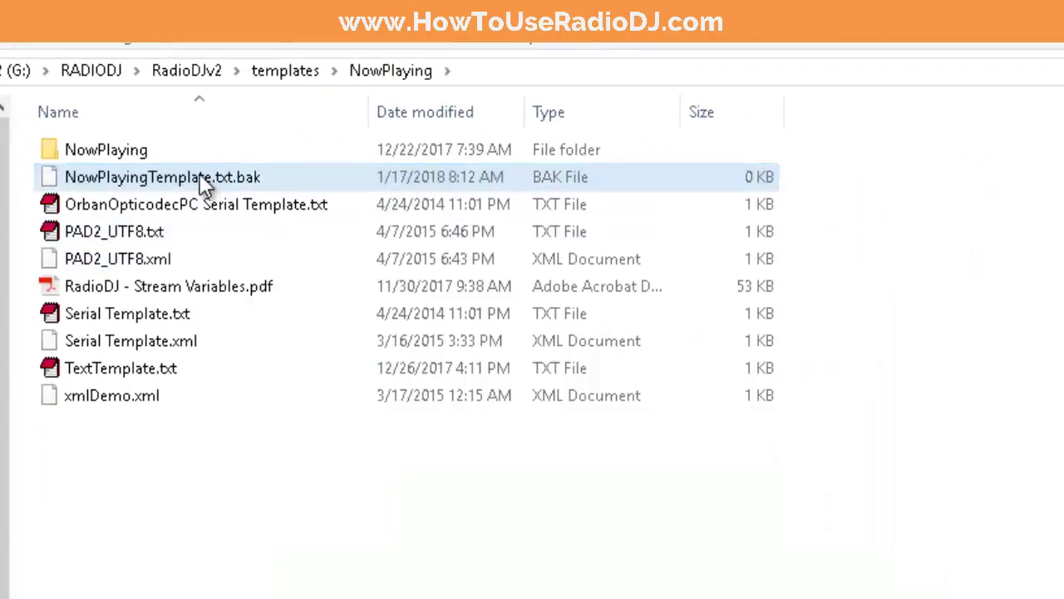
pyautogui.click(186, 171)
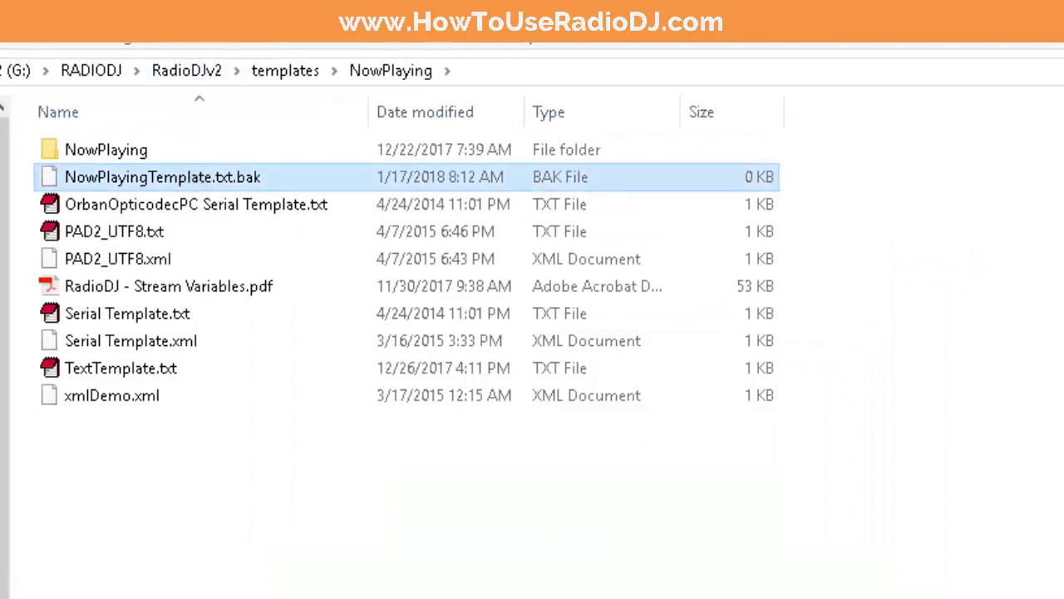
pyautogui.press('Delete')
pyautogui.click(670, 504)
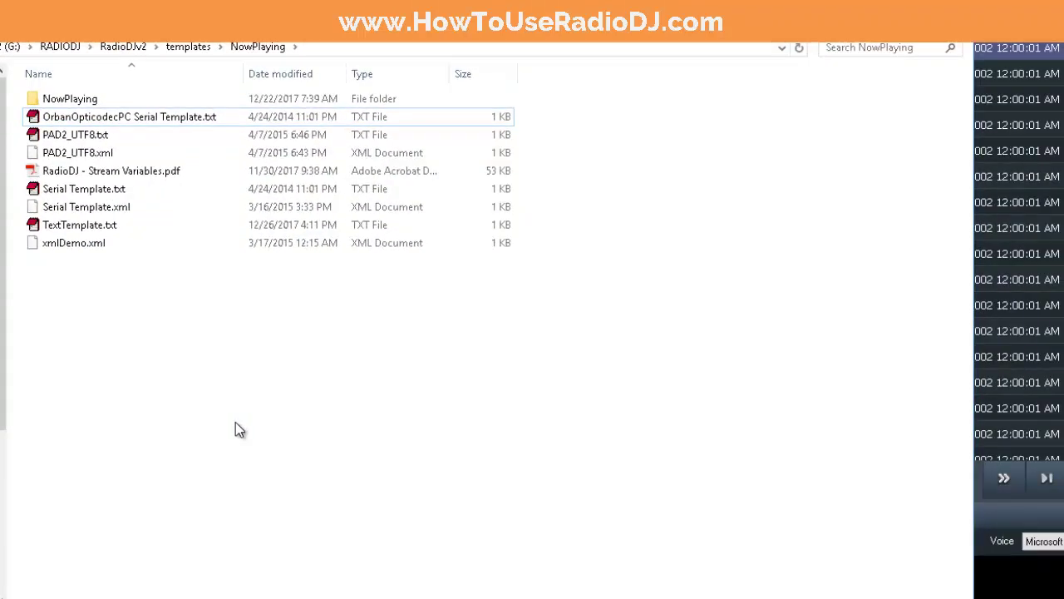
# - Create a new text document named NowPlayingTemplate.txt in the templates\NowPlaying folder
pyautogui.rightClick(334, 594)
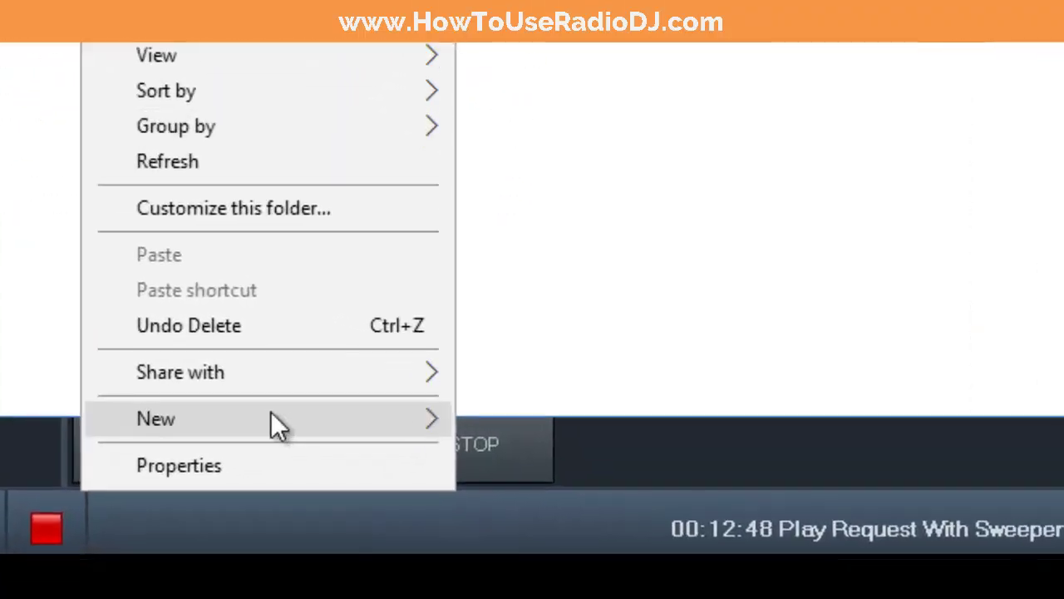
pyautogui.moveTo(272, 415)
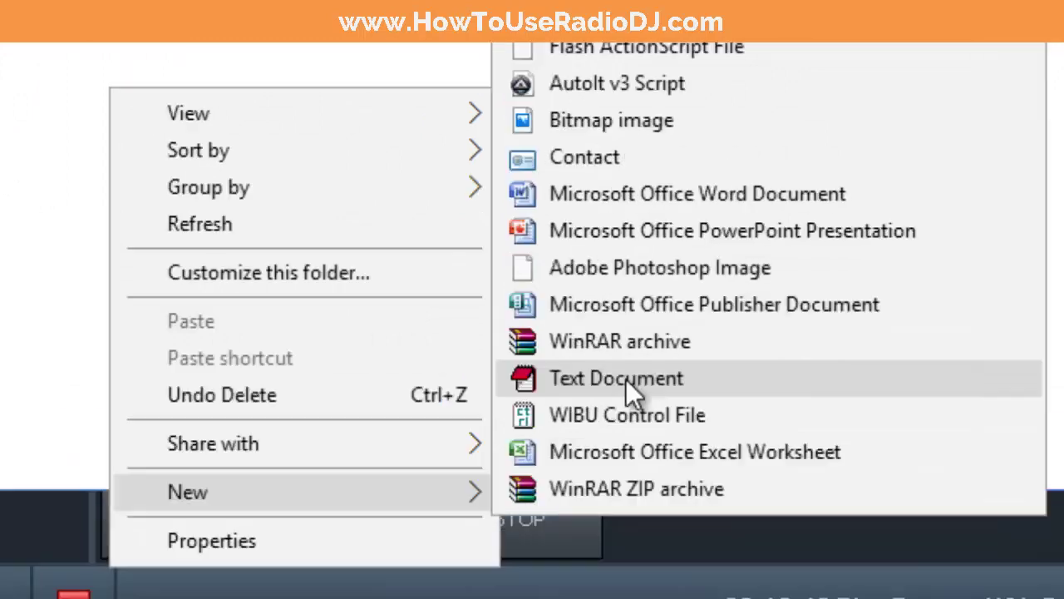
pyautogui.click(582, 311)
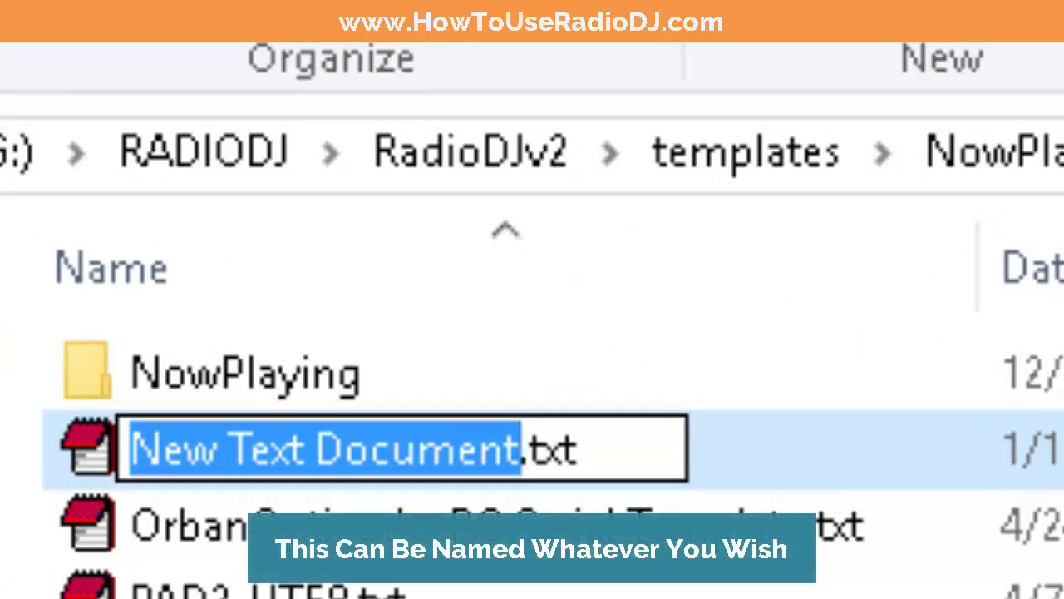
pyautogui.write('NowPlay')
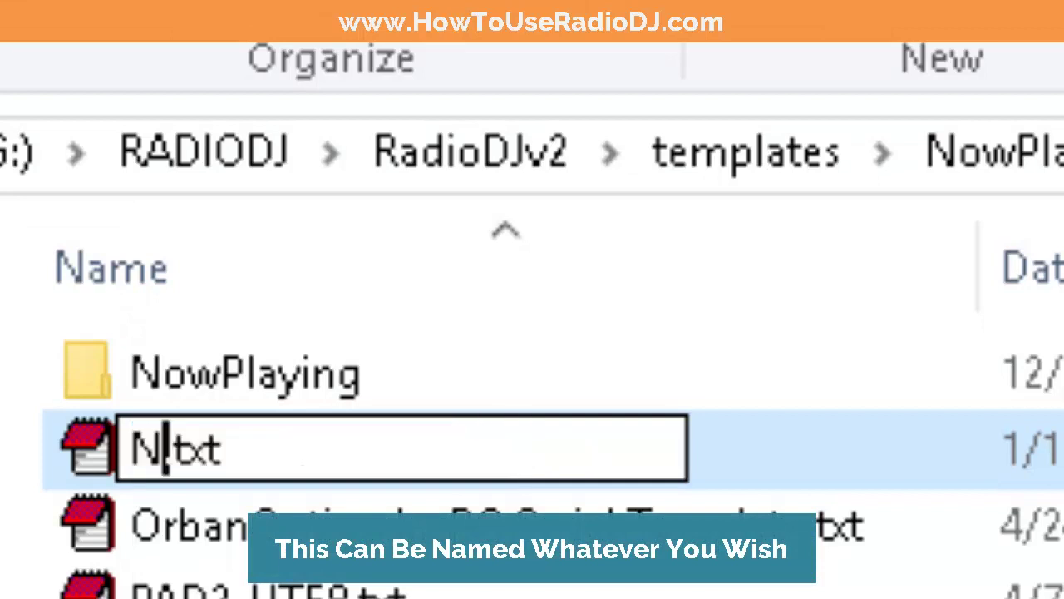
pyautogui.write('ingTempla')
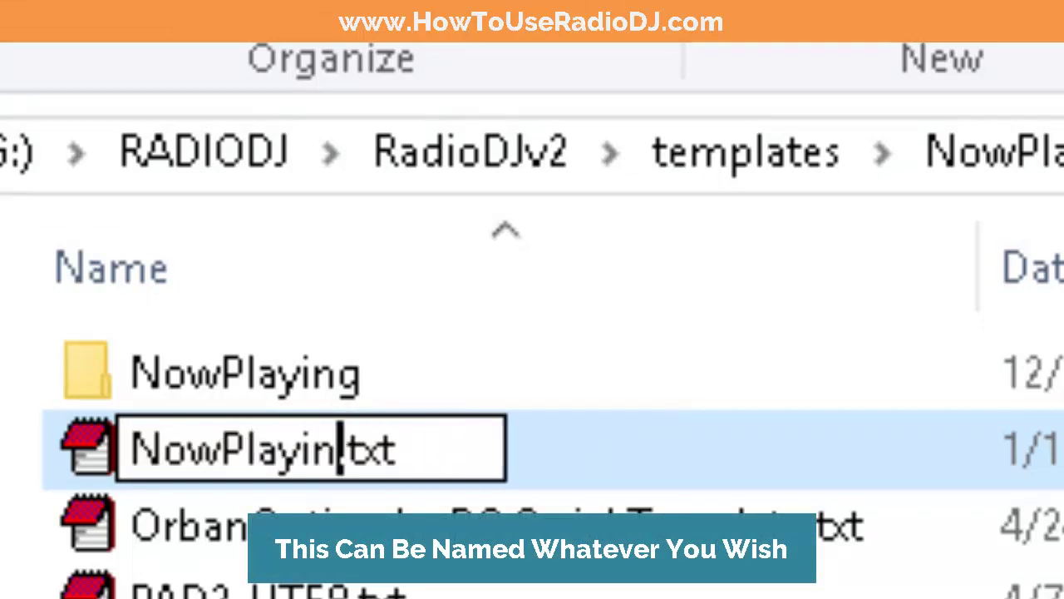
pyautogui.write('te')
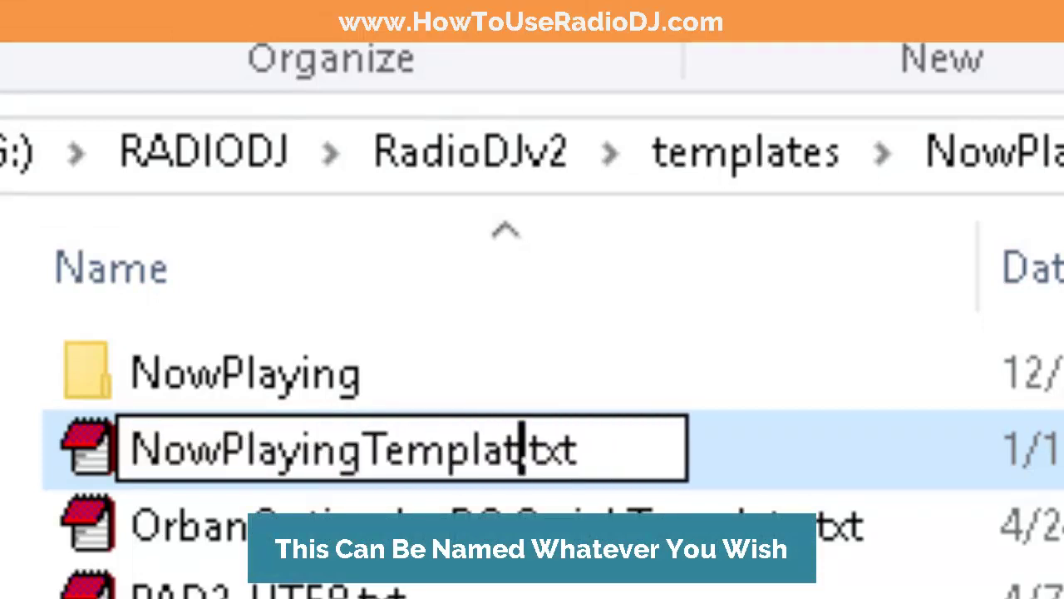
pyautogui.press('Return')
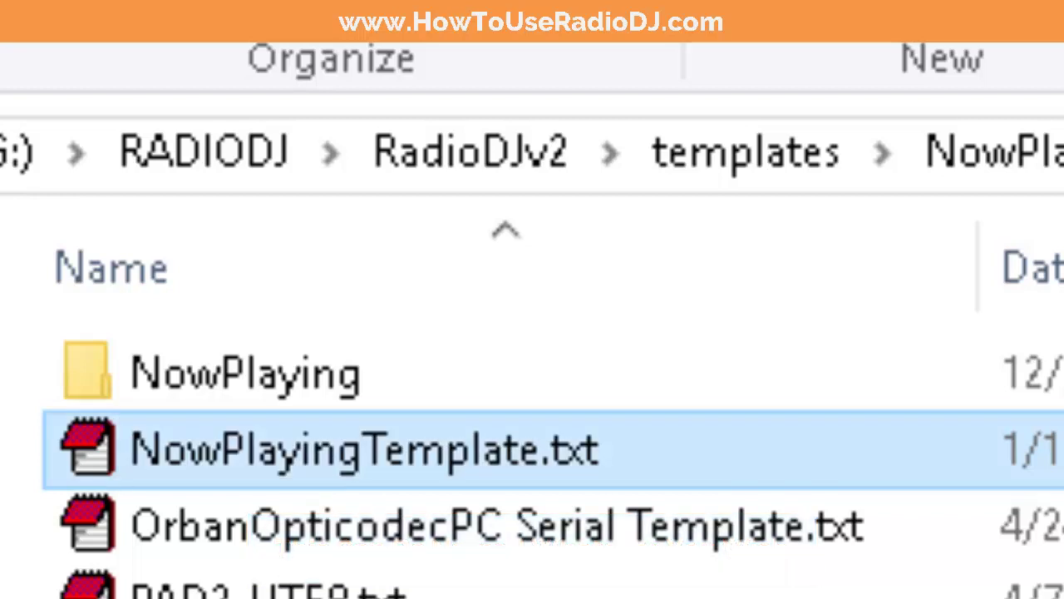
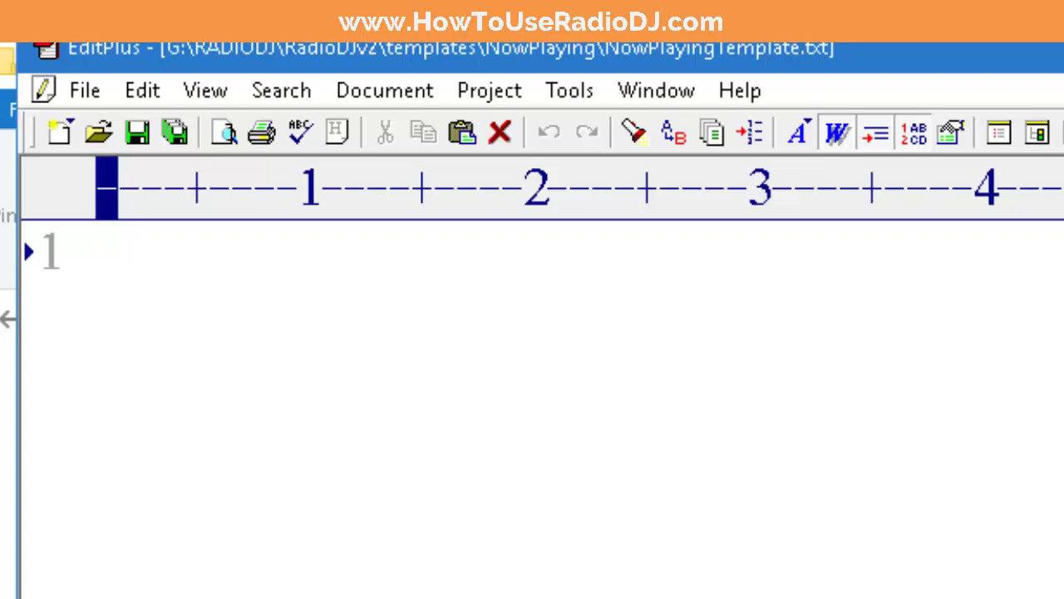
# - Enter the variable $autotitle$ on the first line of NowPlayingTemplate.txt in EditPlus
pyautogui.write('$')
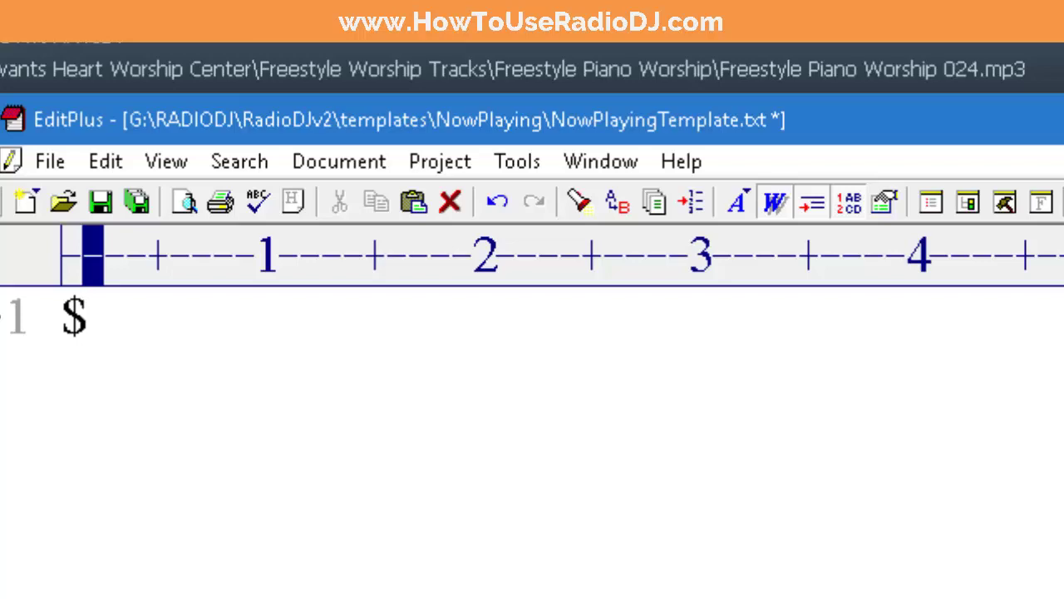
pyautogui.write('auto')
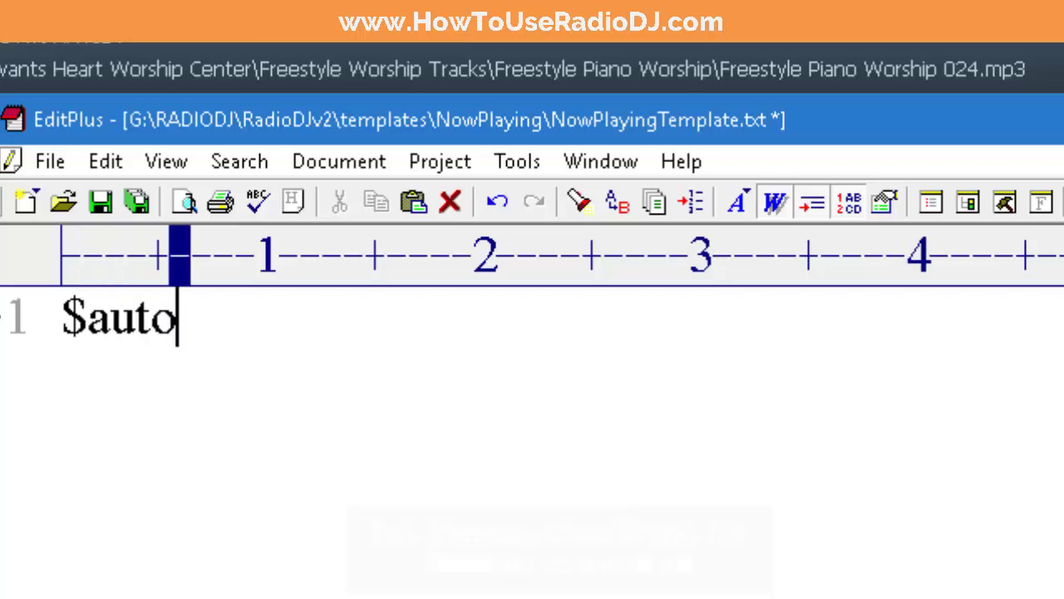
pyautogui.write('title$')
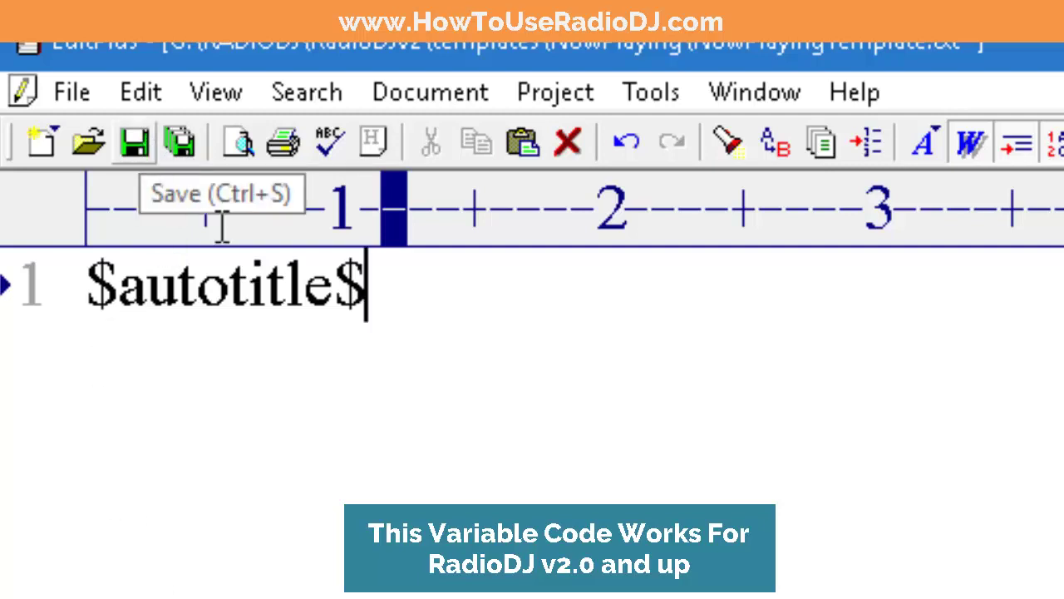
# - Cut the $autotitle$ variable and enter "$artist$ - $title$ - $album$" in its place
pyautogui.moveTo(389, 283); pyautogui.dragTo(59, 290)
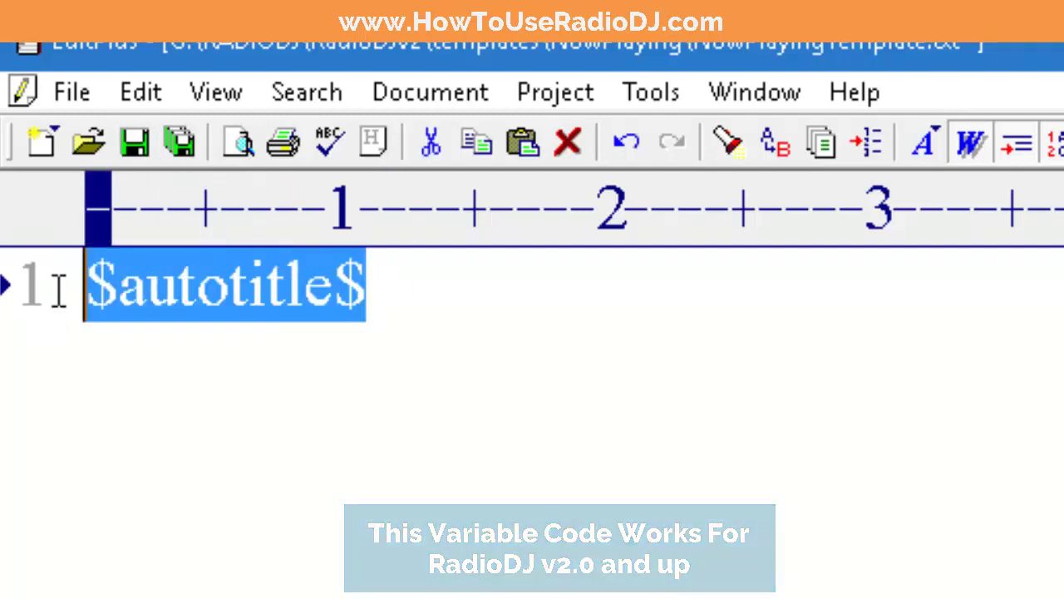
pyautogui.rightClick(135, 290)
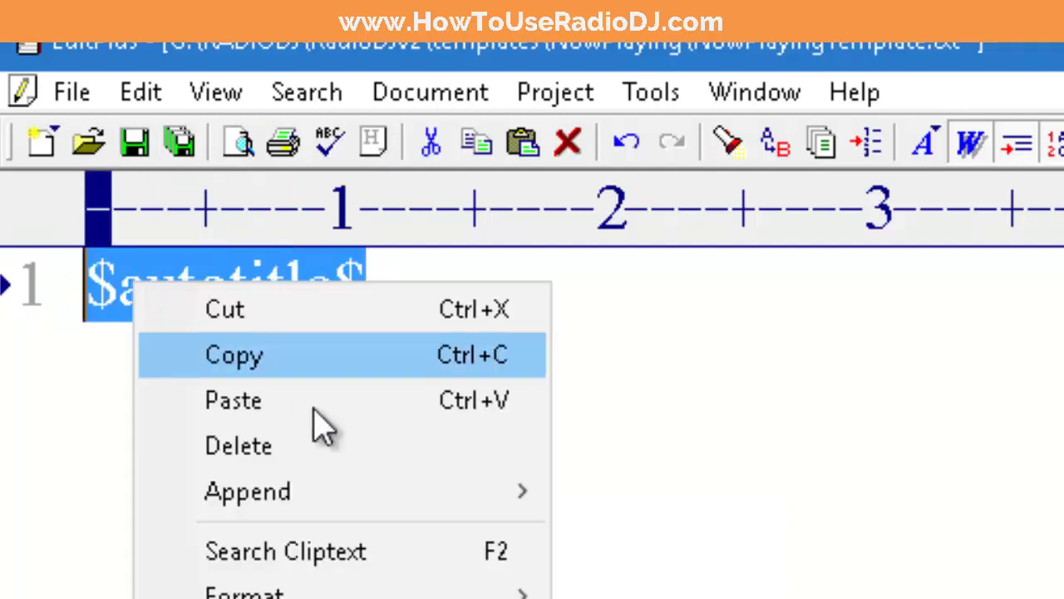
pyautogui.click(236, 314)
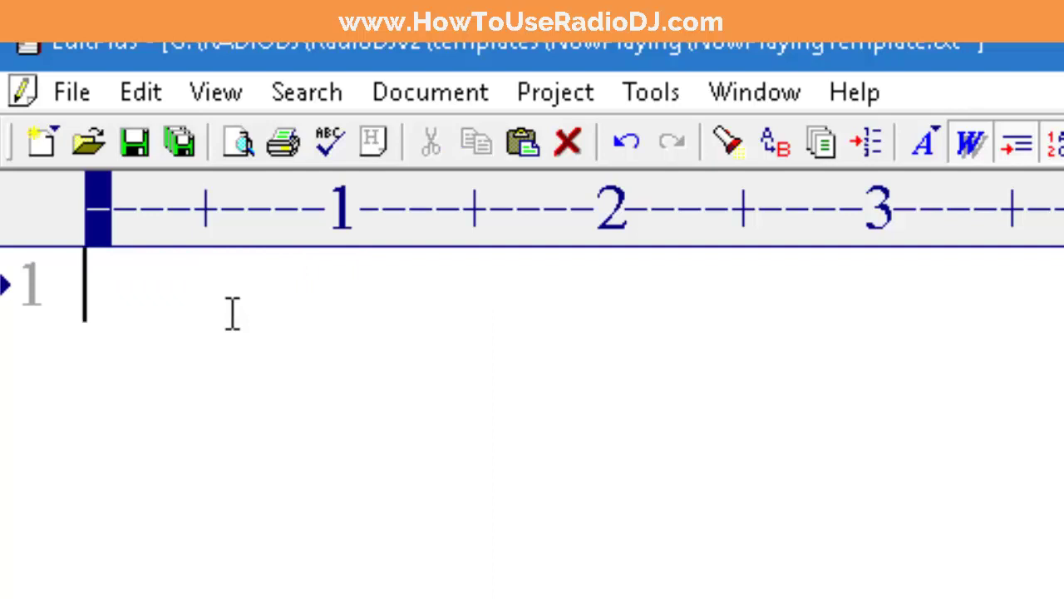
pyautogui.write('$artist')
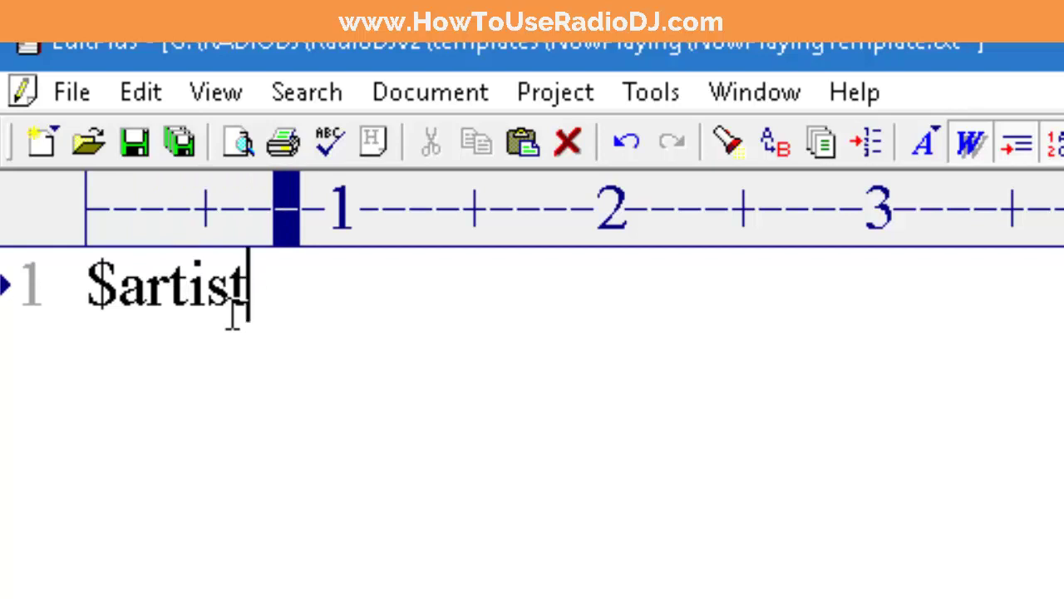
pyautogui.write('$ ')
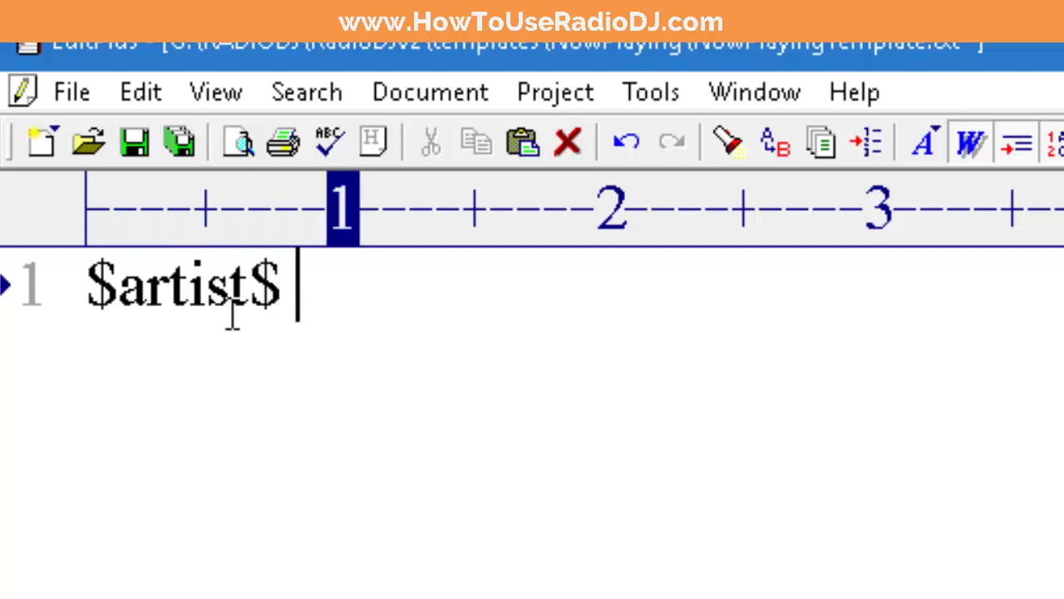
pyautogui.write('- $title')
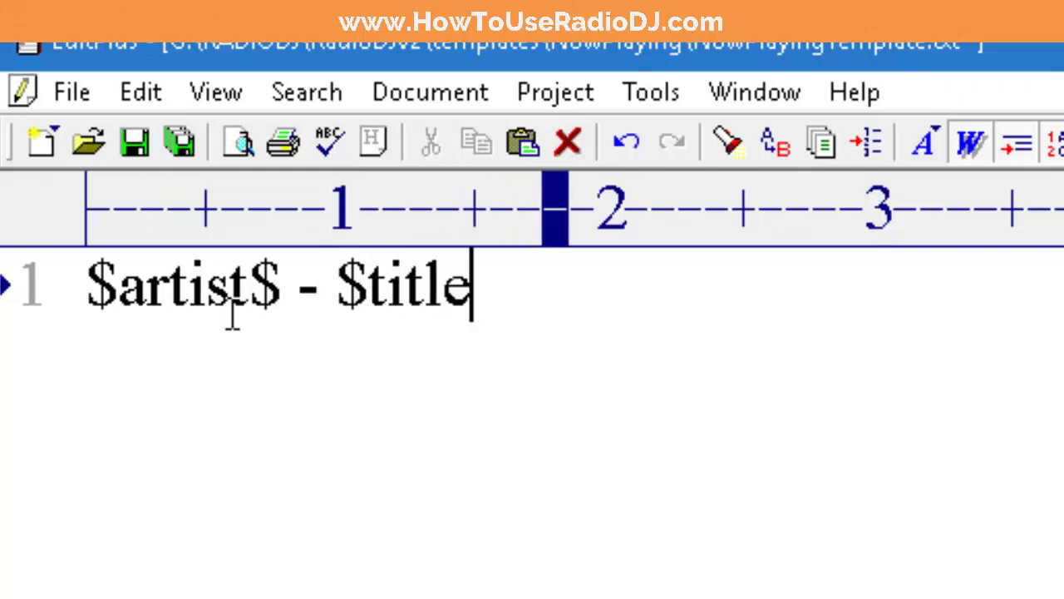
pyautogui.write('$ - ')
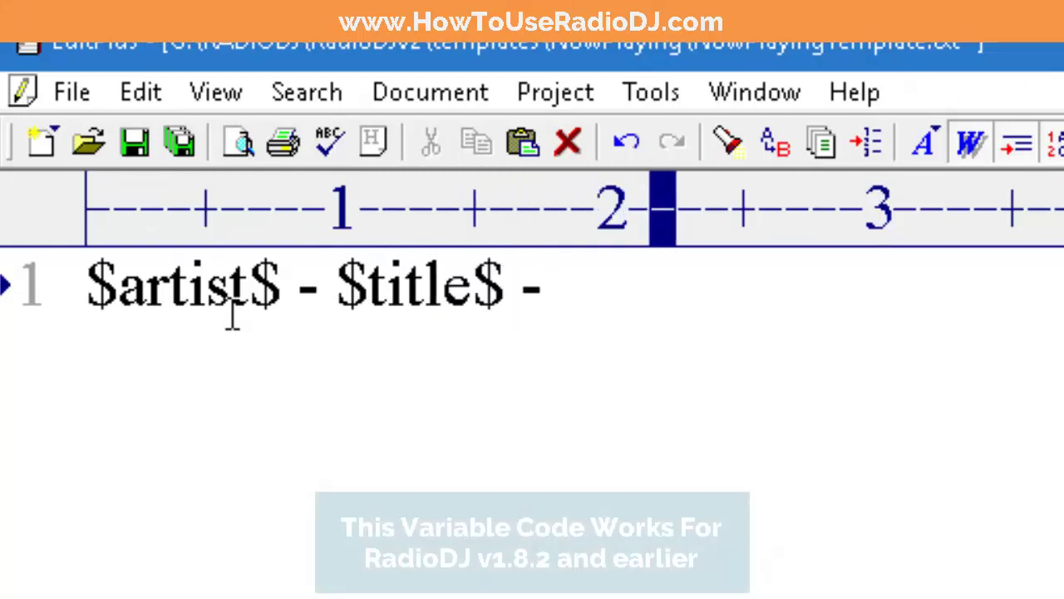
pyautogui.write('$a')
pyautogui.write('lbu')
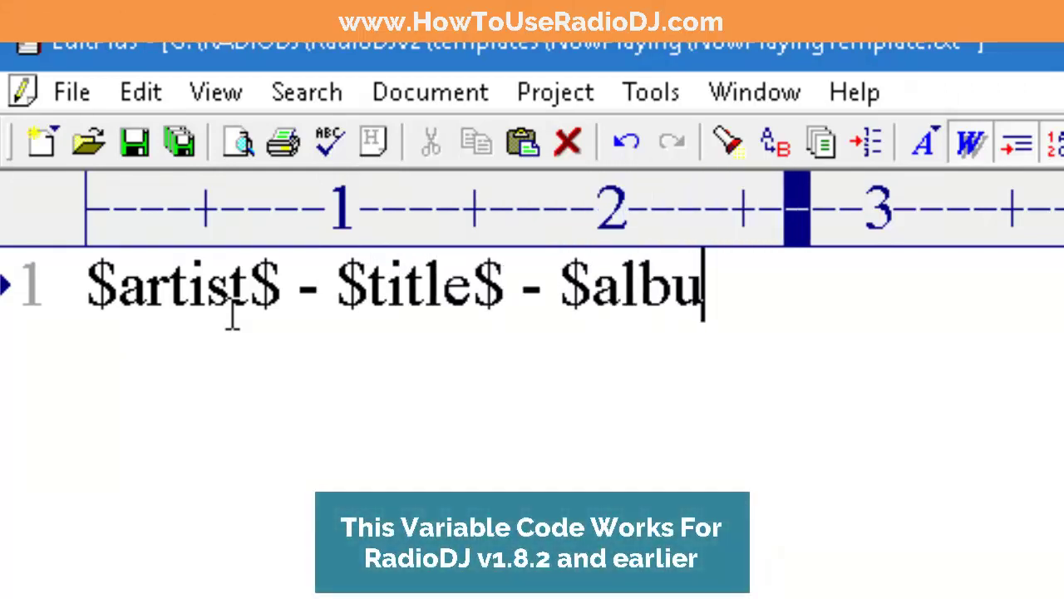
pyautogui.write('m$')
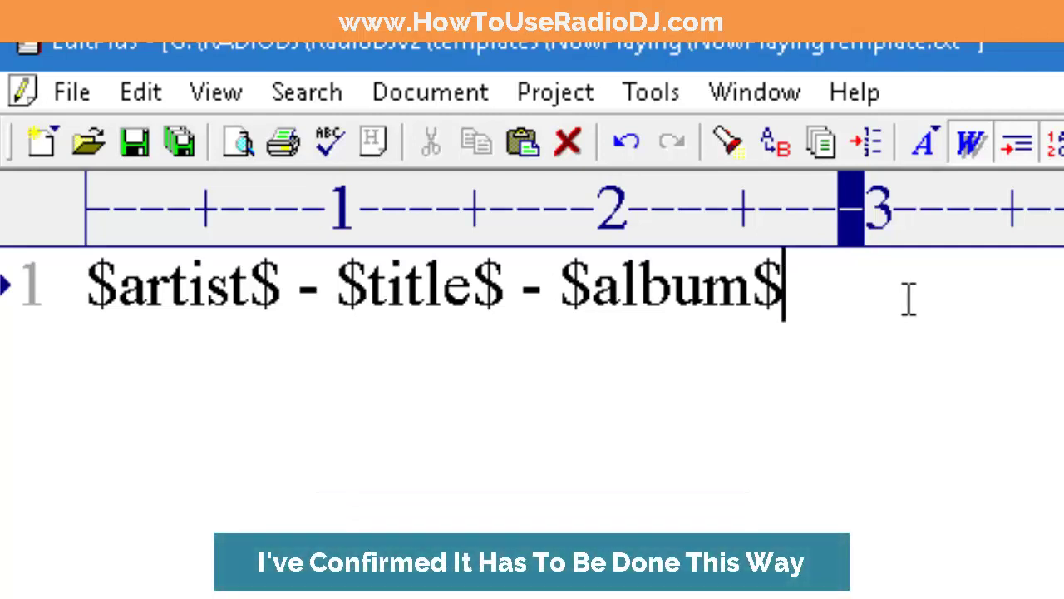
# - Replace the artist, title and album variables with the cut $autotitle$, and save and close the template
pyautogui.moveTo(909, 299); pyautogui.dragTo(85, 286)
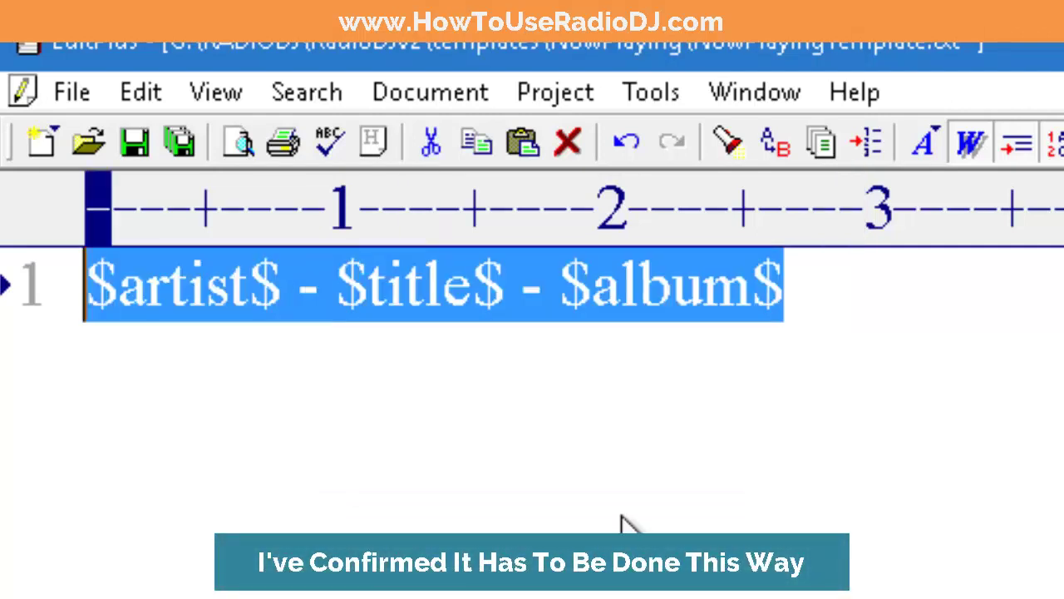
pyautogui.press('Delete')
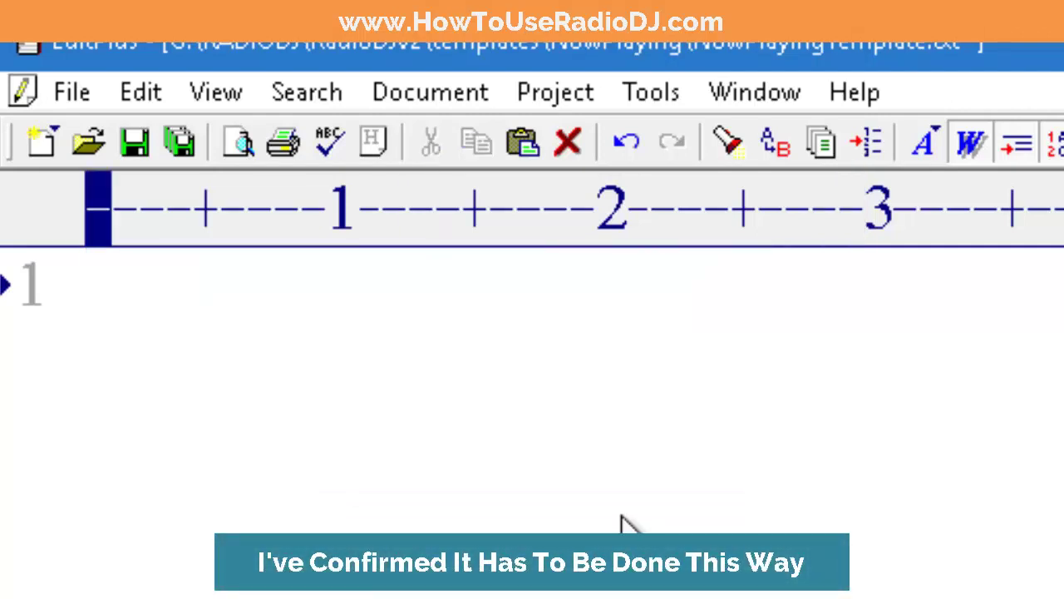
pyautogui.rightClick(625, 526)
pyautogui.hotkey('ctrl', 'v')
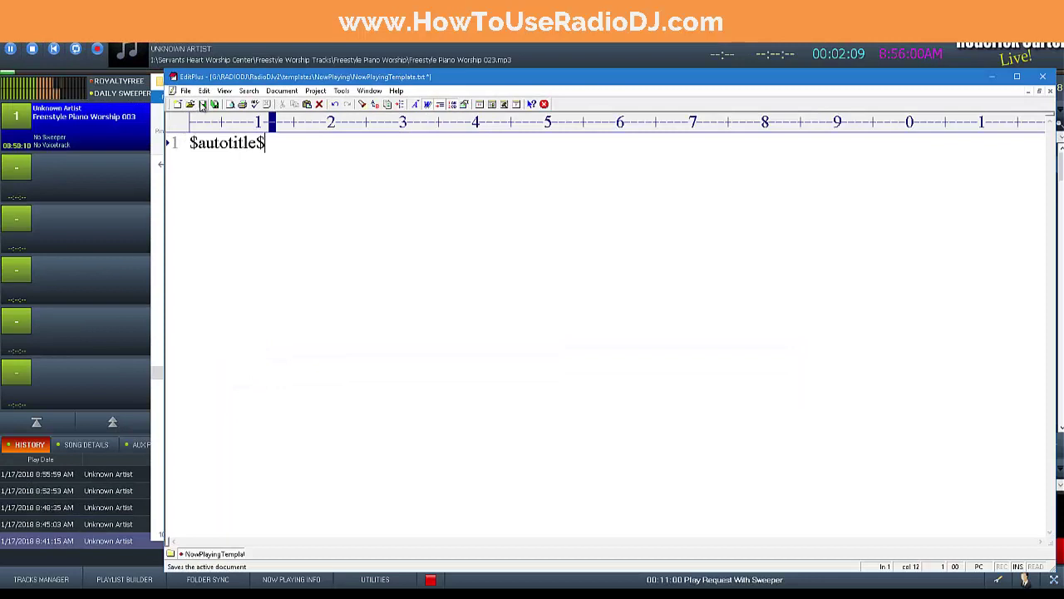
pyautogui.click(202, 106)
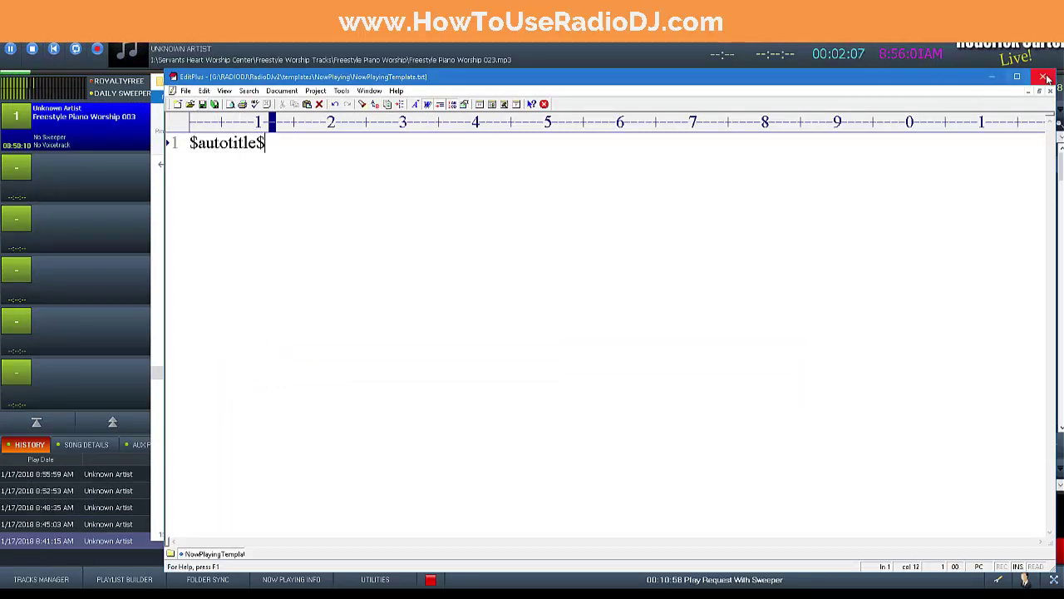
pyautogui.click(986, 79)
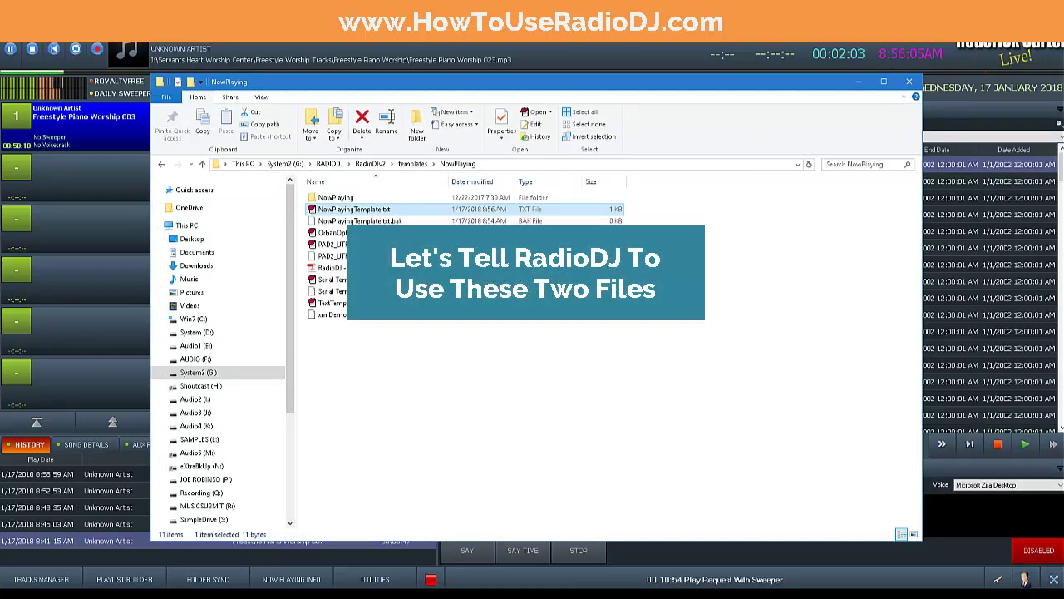
# - Close the folder window and open the File Export settings in RadioDJ's Now Playing Info Exporter
pyautogui.hotkey('alt', 'F4')
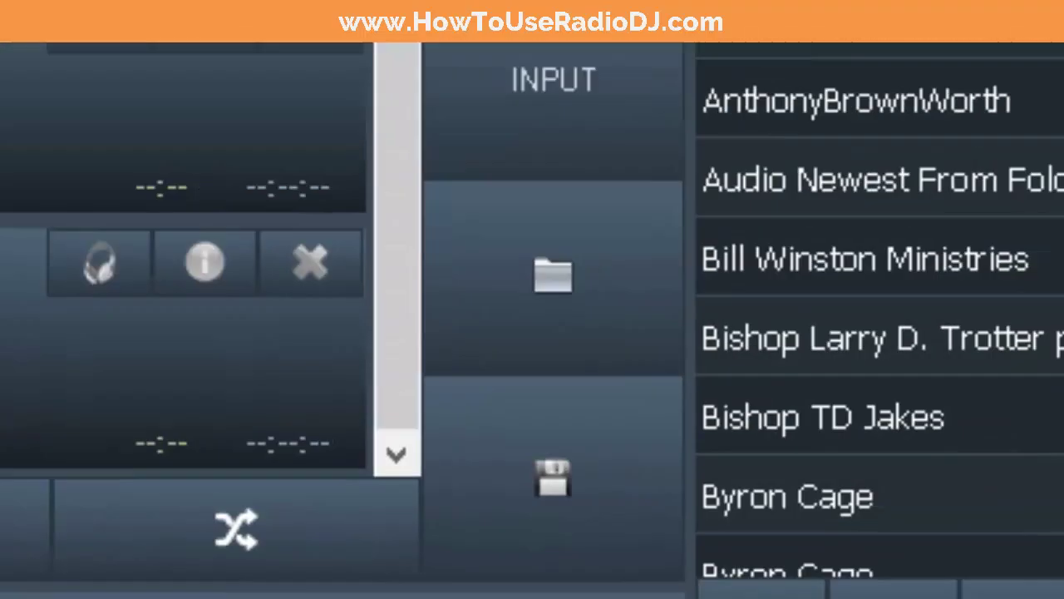
pyautogui.click(424, 569)
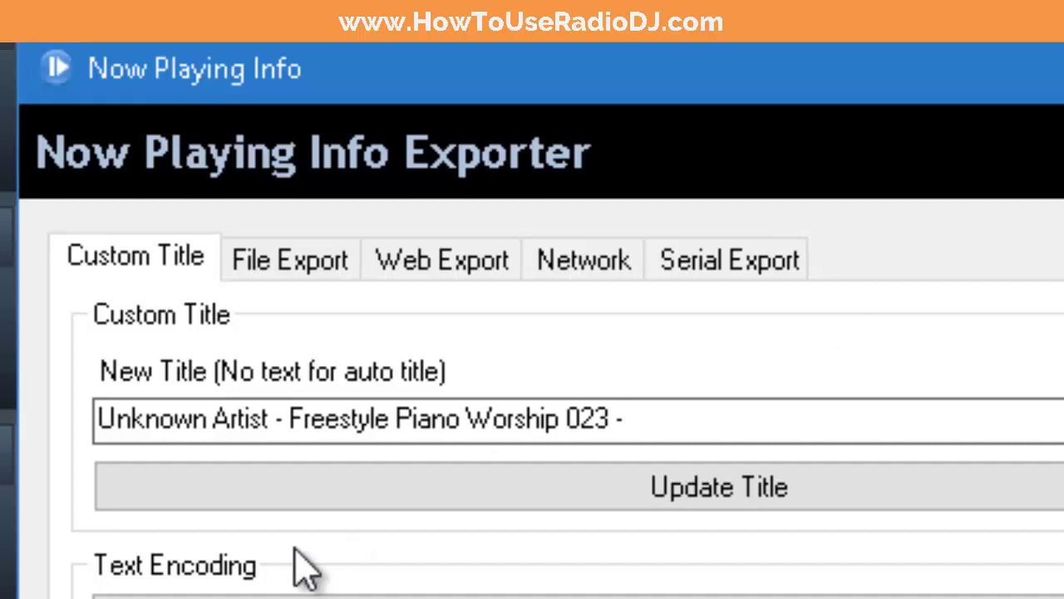
pyautogui.click(290, 261)
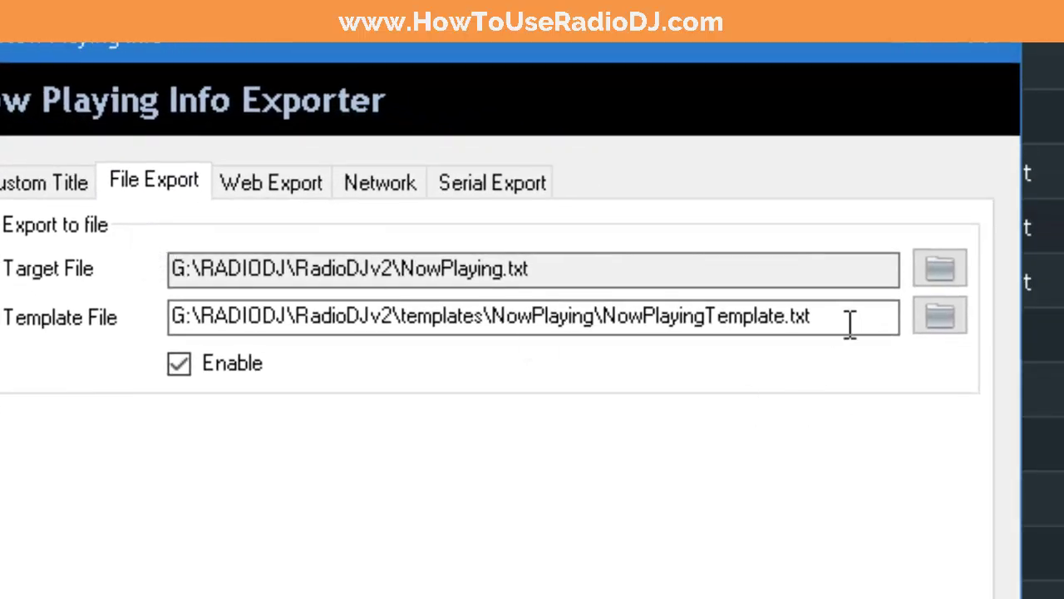
# - Clear the template file path and select G:\RADIODJ\RadioDJv2\templates\NowPlaying\NowPlayingTemplate.txt as the template file
pyautogui.moveTo(848, 325); pyautogui.dragTo(95, 416)
pyautogui.press('BackSpace')
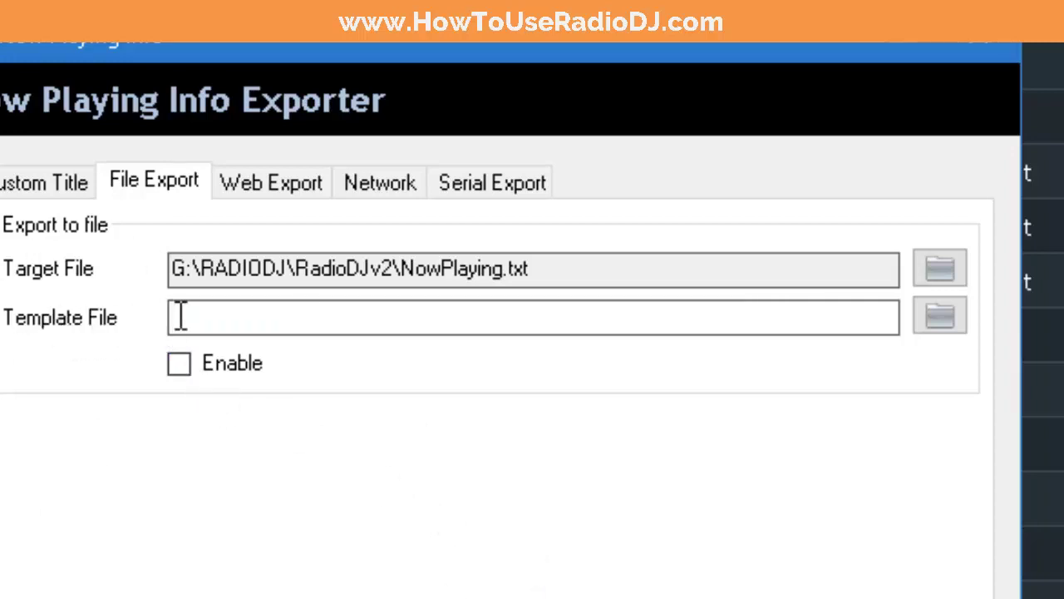
pyautogui.click(943, 316)
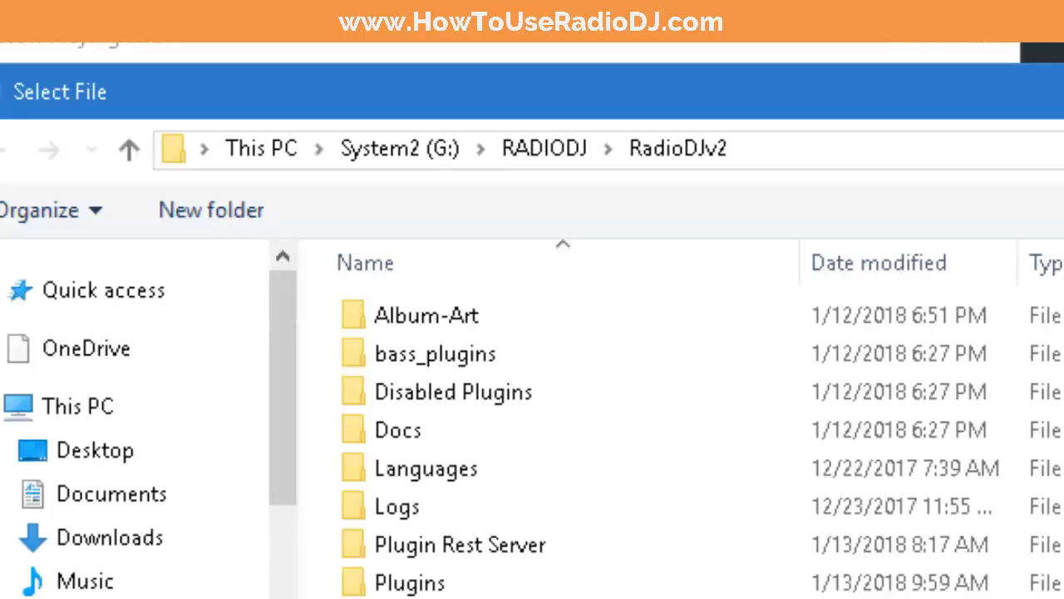
pyautogui.click(545, 148)
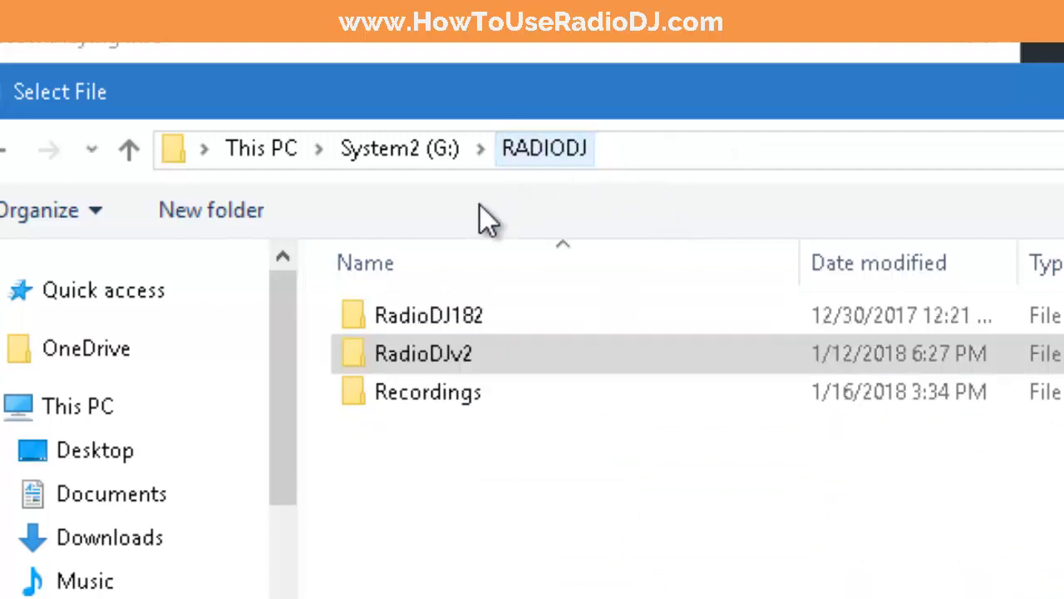
pyautogui.doubleClick(466, 357)
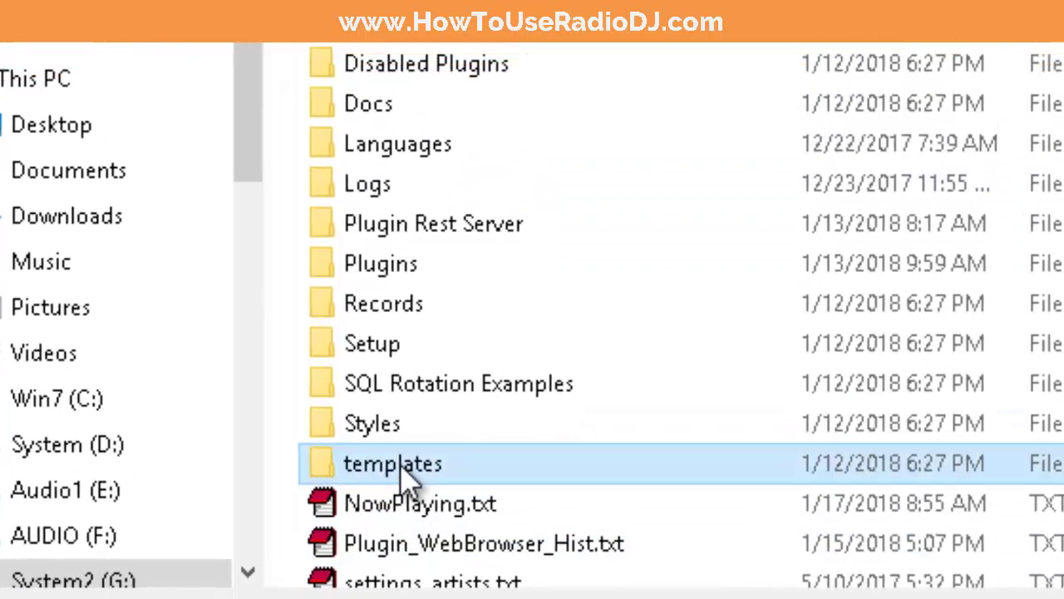
pyautogui.doubleClick(428, 406)
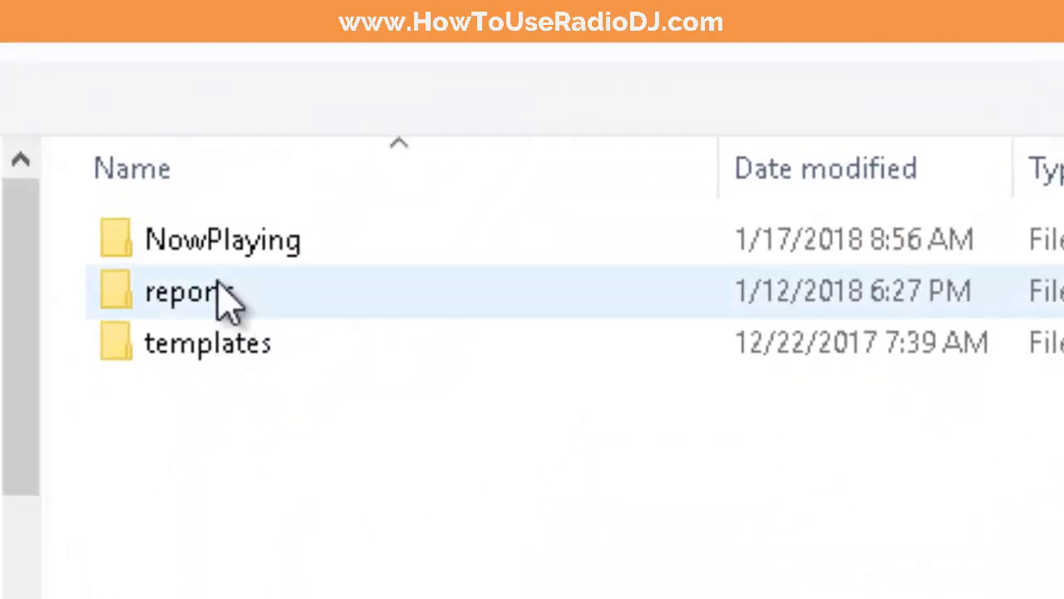
pyautogui.doubleClick(242, 266)
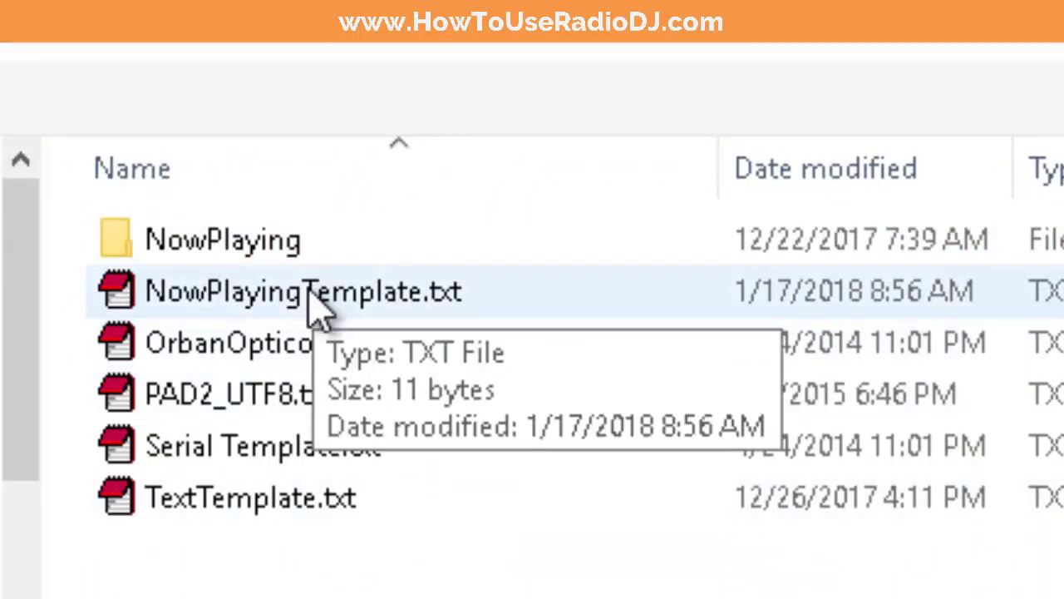
pyautogui.click(311, 293)
pyautogui.click(708, 557)
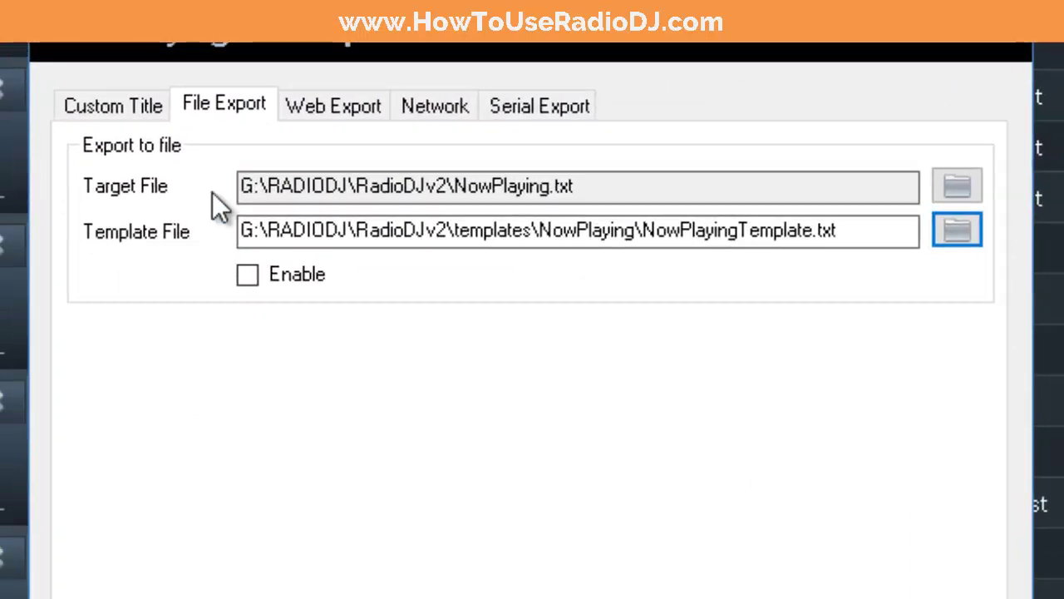
# - Set the target file to NowPlaying.txt in G:\RADIODJ\RadioDJv2, replacing the existing file
pyautogui.click(968, 187)
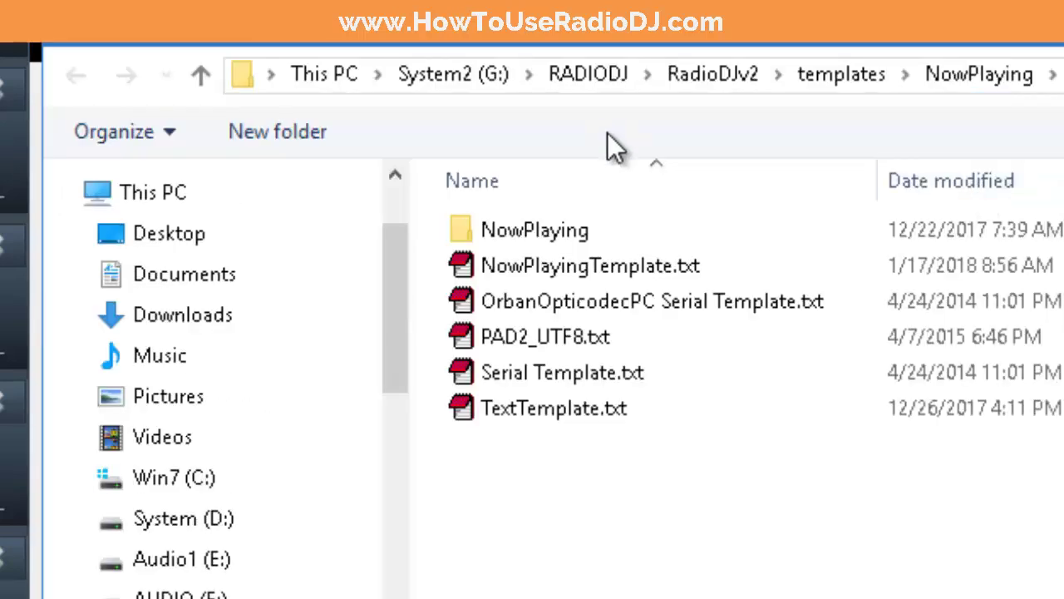
pyautogui.click(607, 81)
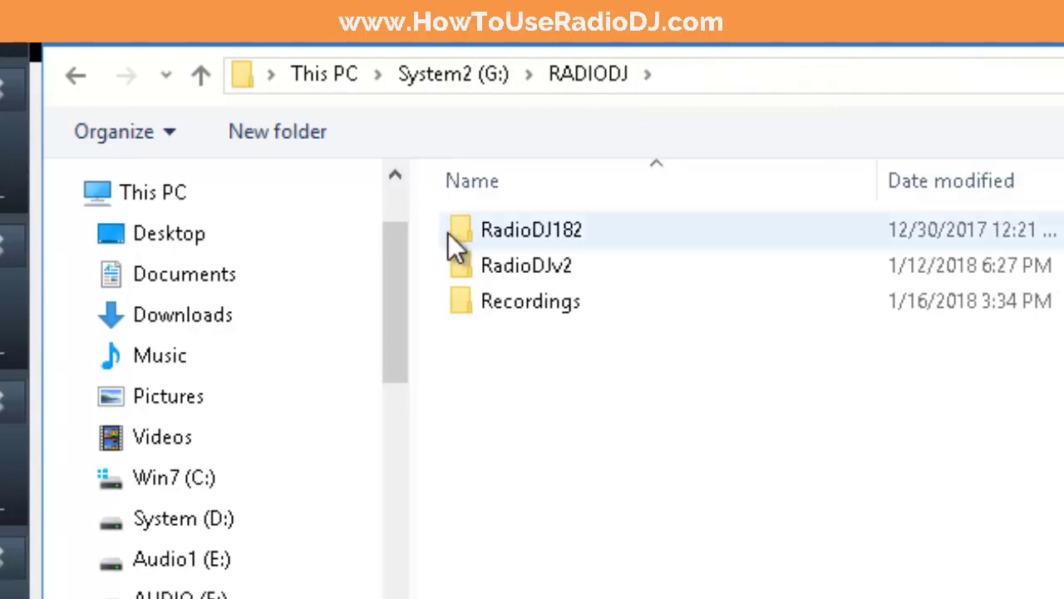
pyautogui.click(551, 270)
pyautogui.doubleClick(549, 264)
pyautogui.scroll(-1, 675, 316)
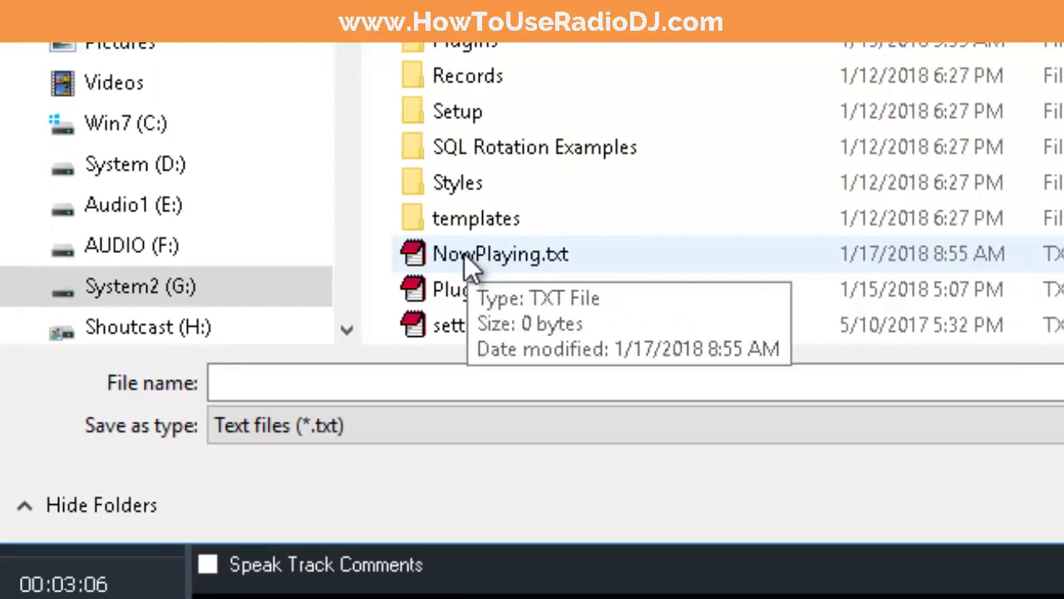
pyautogui.click(466, 254)
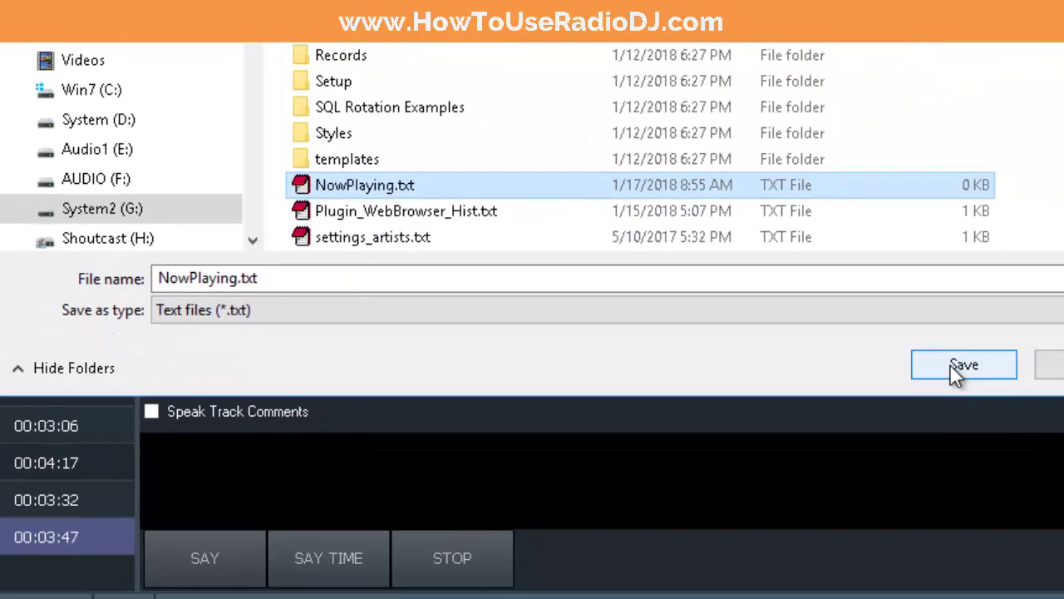
pyautogui.click(1063, 505)
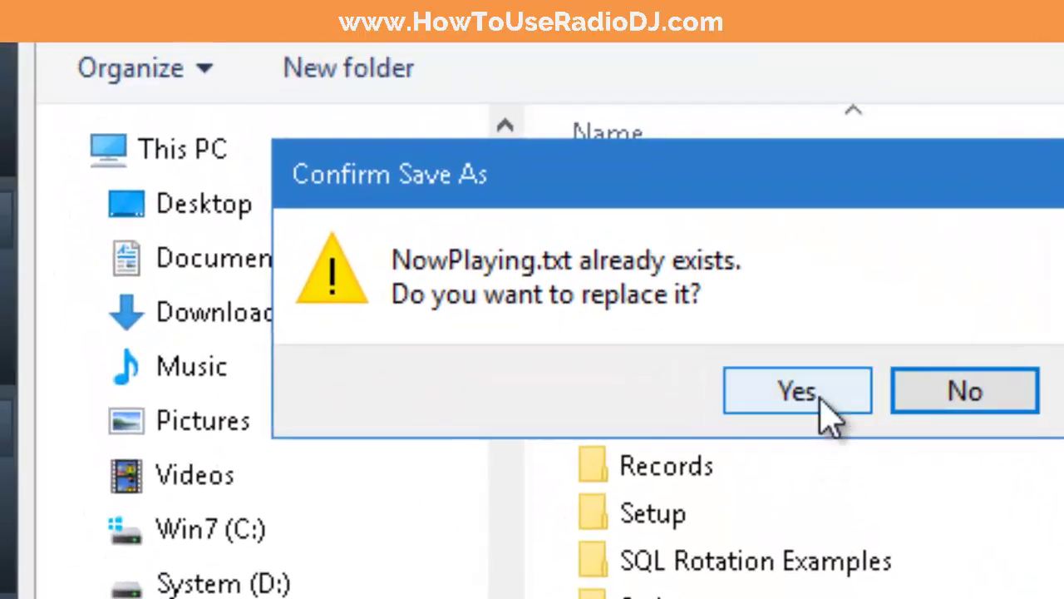
pyautogui.click(490, 96)
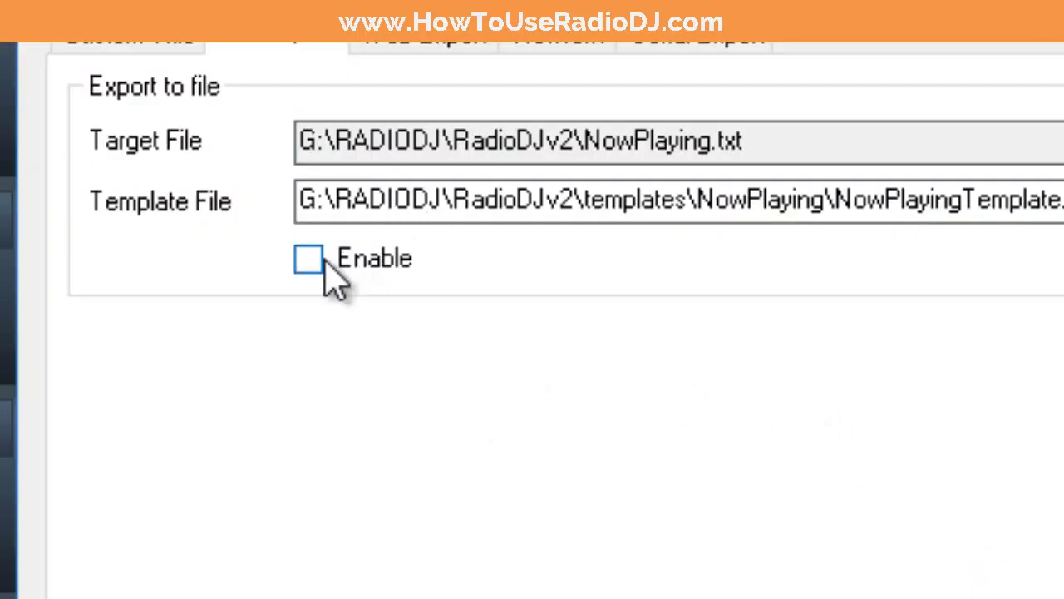
# - Enable the file export and save the exporter settings, and jump the playing track forward towards its end
pyautogui.click(302, 257)
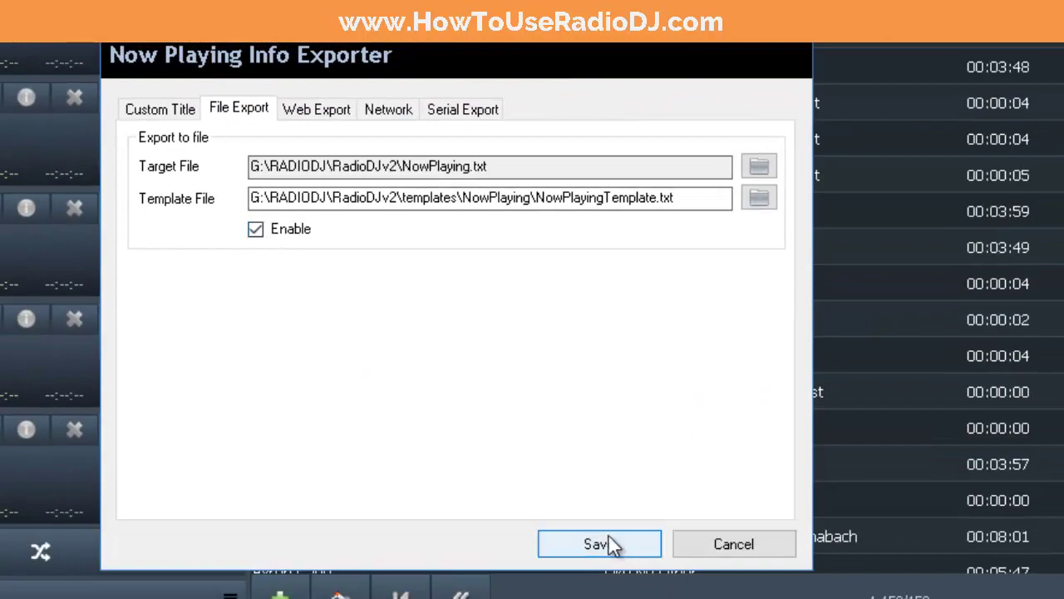
pyautogui.click(601, 549)
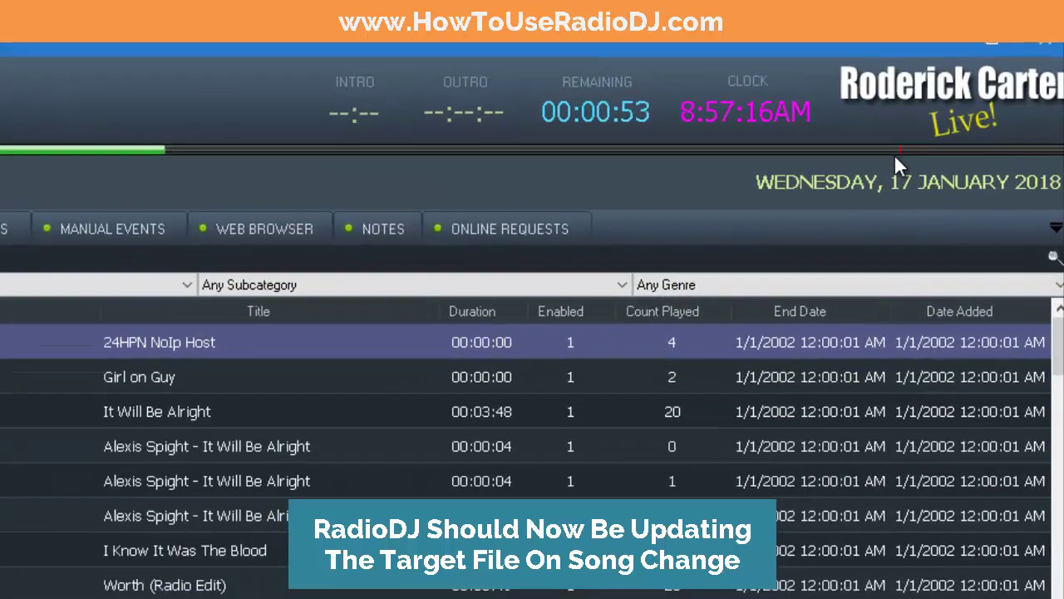
pyautogui.click(897, 150)
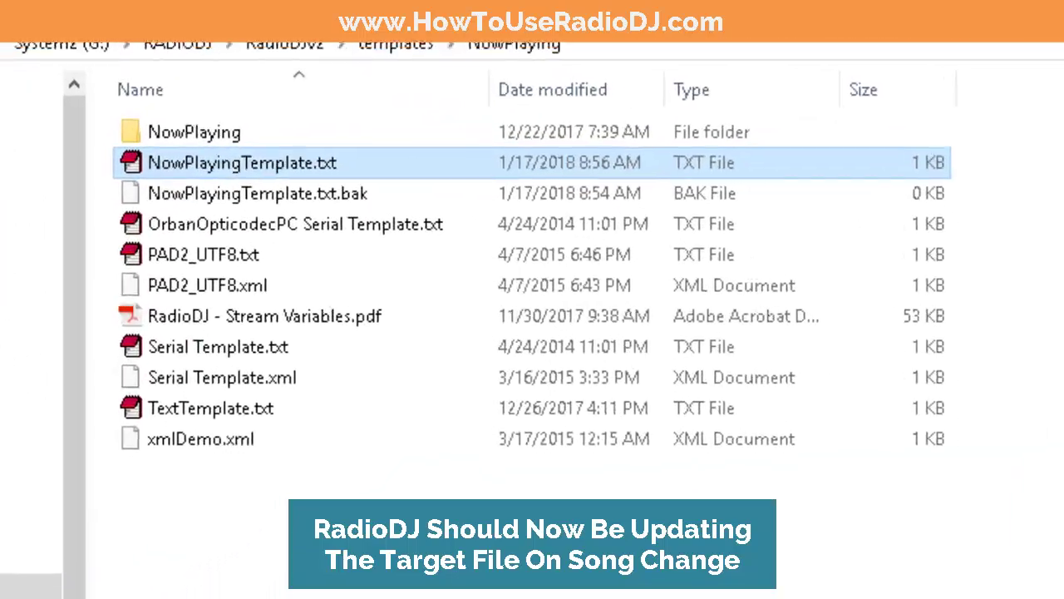
# - Open NowPlaying.txt from G:\RADIODJ\RadioDJv2 in File Explorer, compare its contents with the track playing in RadioDJ, and close it
pyautogui.click(191, 41)
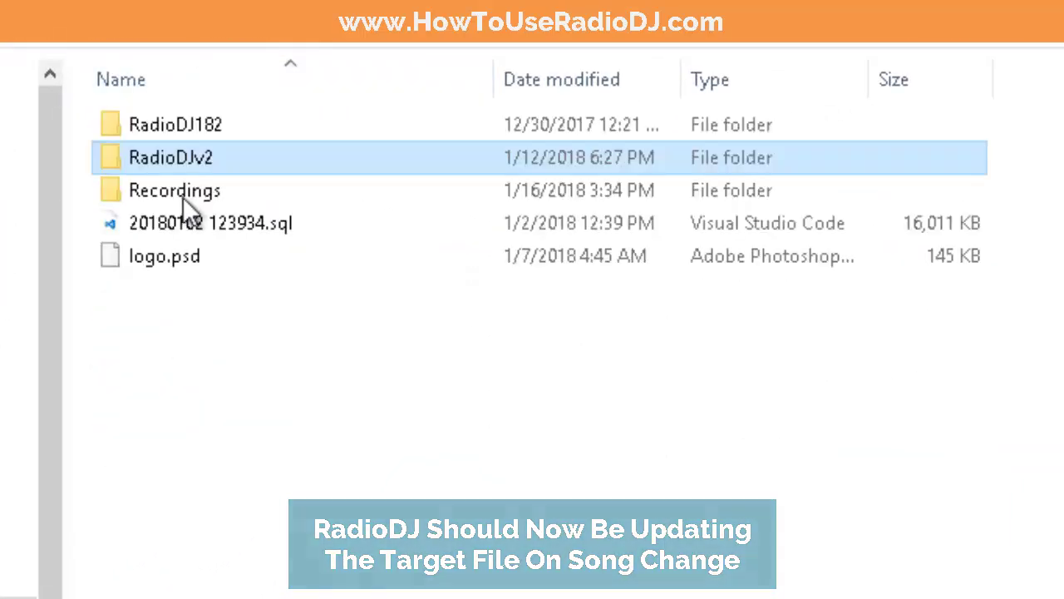
pyautogui.click(183, 153)
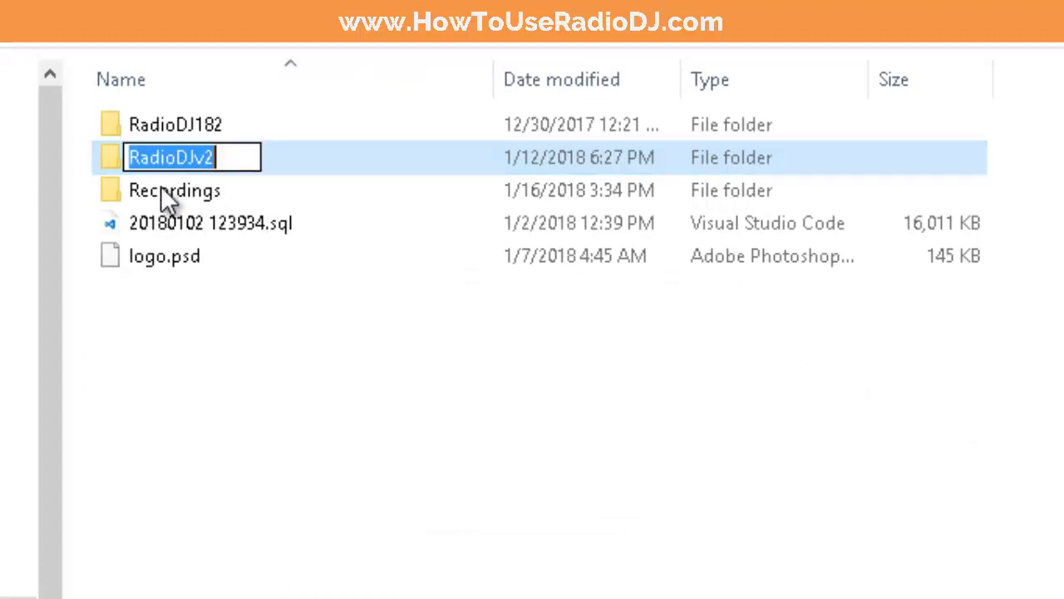
pyautogui.click(111, 152)
pyautogui.press('Return')
pyautogui.scroll(-8, 770, 487)
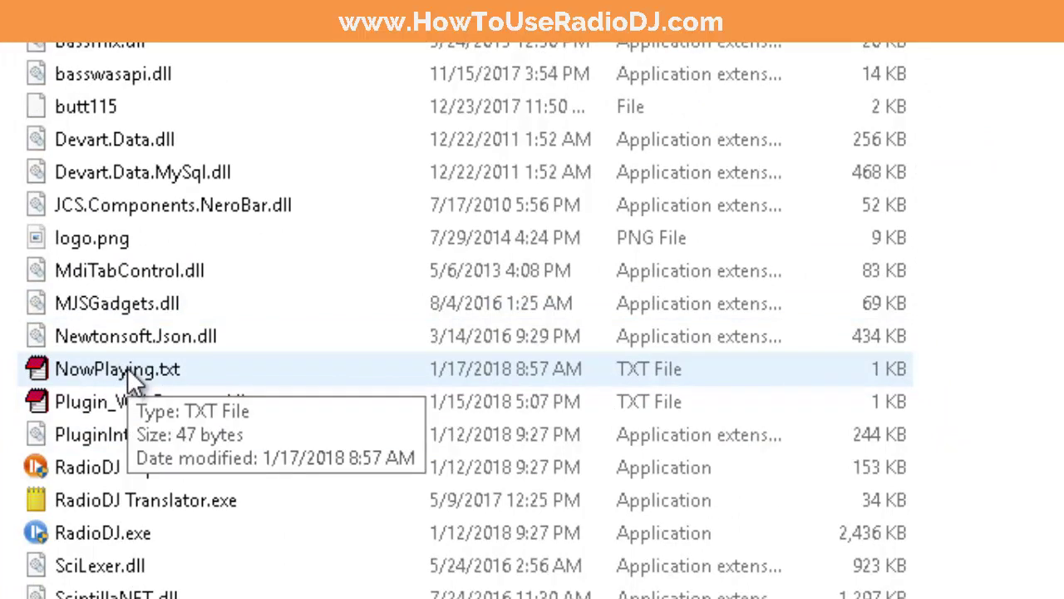
pyautogui.click(128, 368)
pyautogui.doubleClick(127, 368)
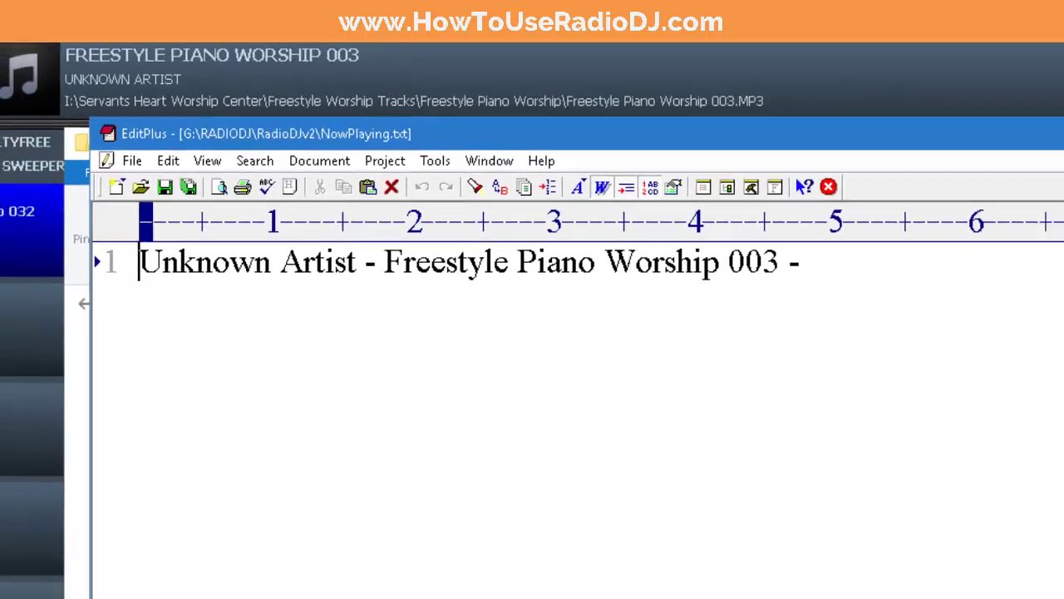
pyautogui.hotkey('alt', 'F4')
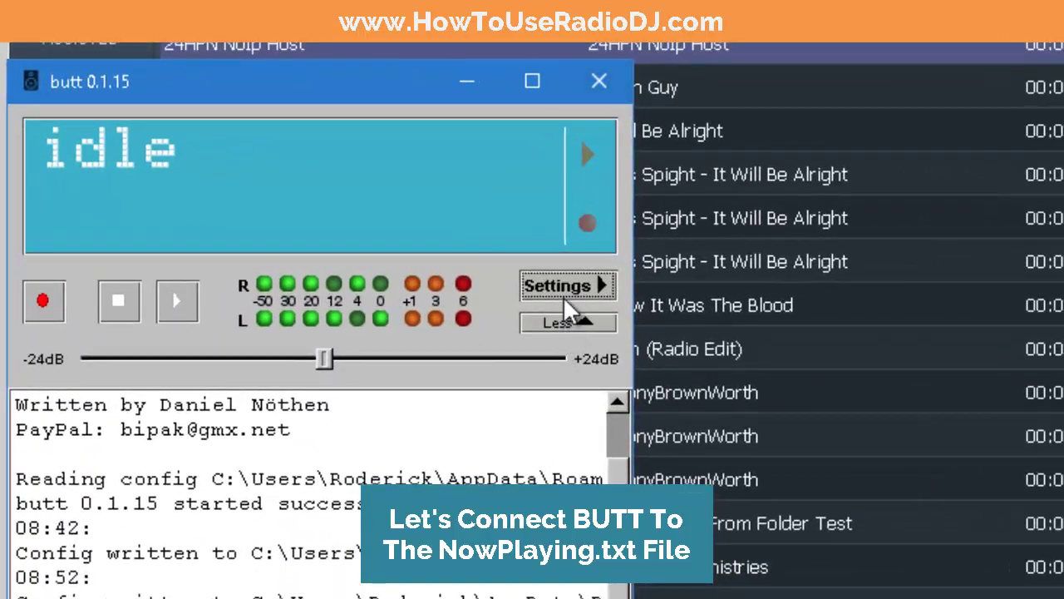
# - In butt's stream settings, choose G:\RADIODJ\RadioDJv2\NowPlaying.txt as the file for updating the song name
pyautogui.click(562, 283)
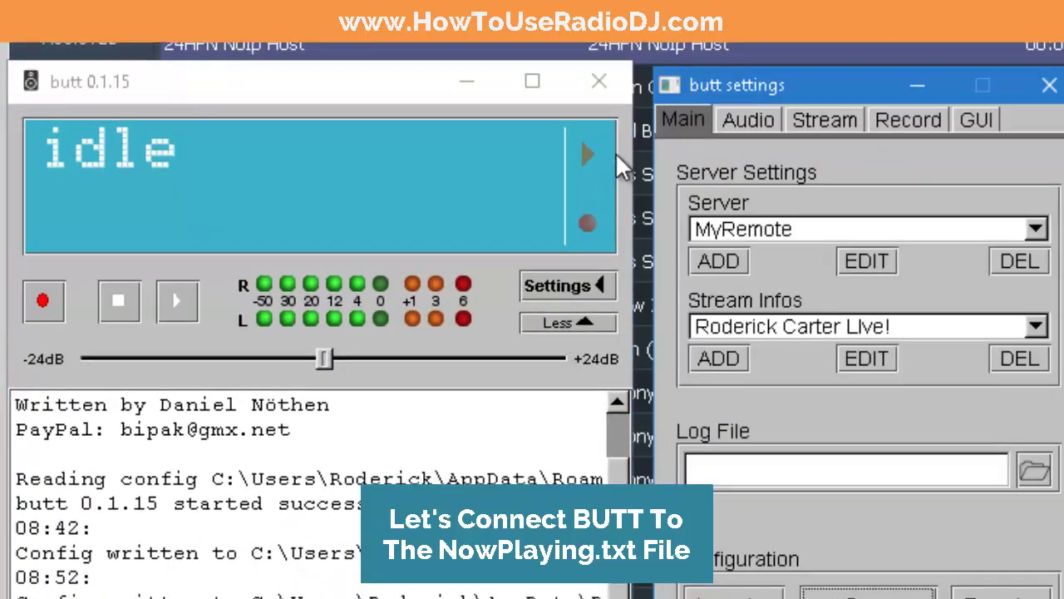
pyautogui.click(832, 121)
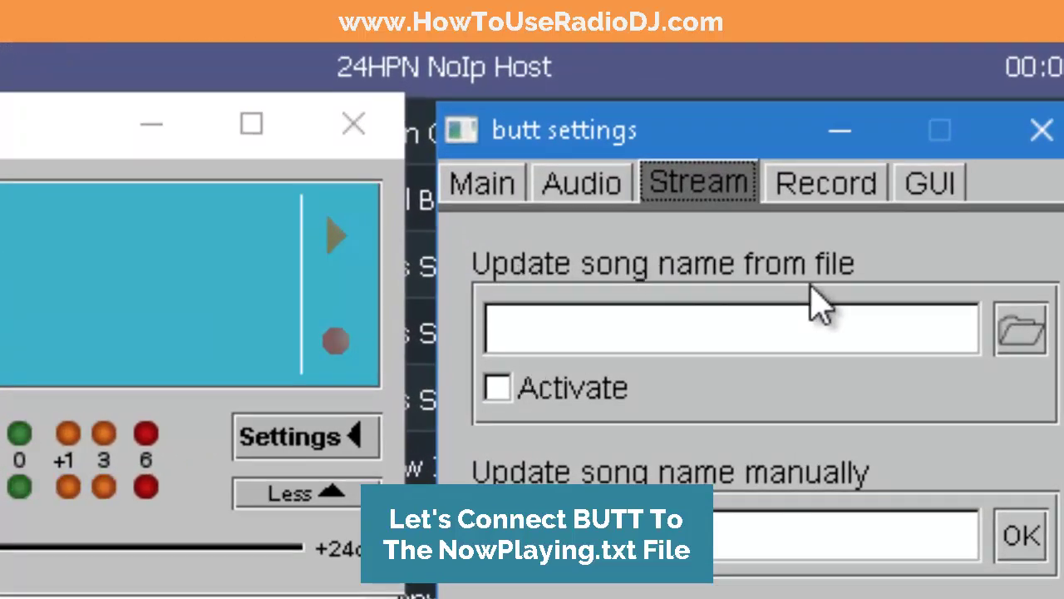
pyautogui.click(1026, 332)
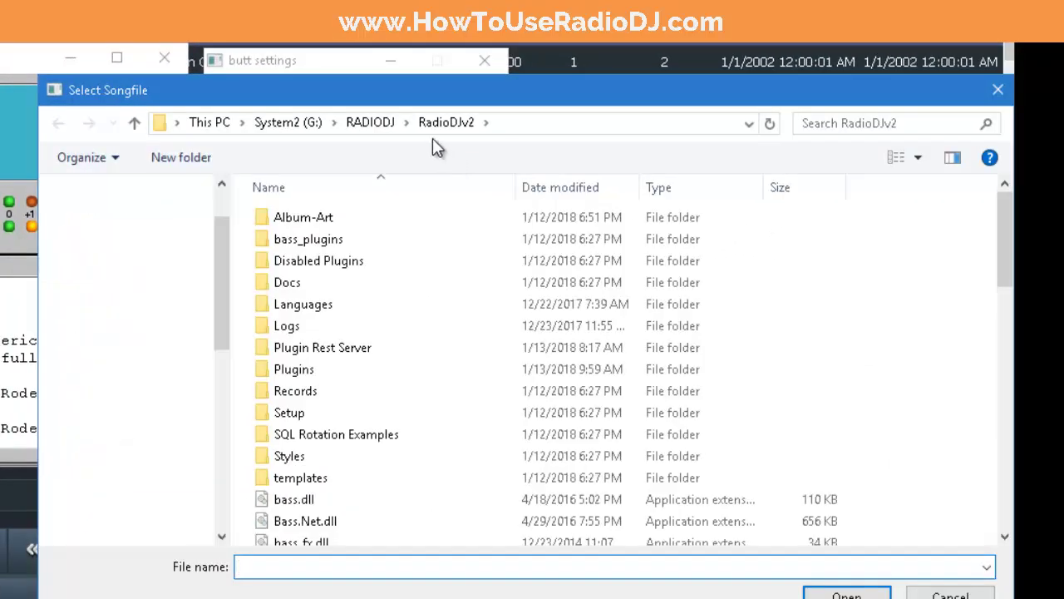
pyautogui.click(379, 125)
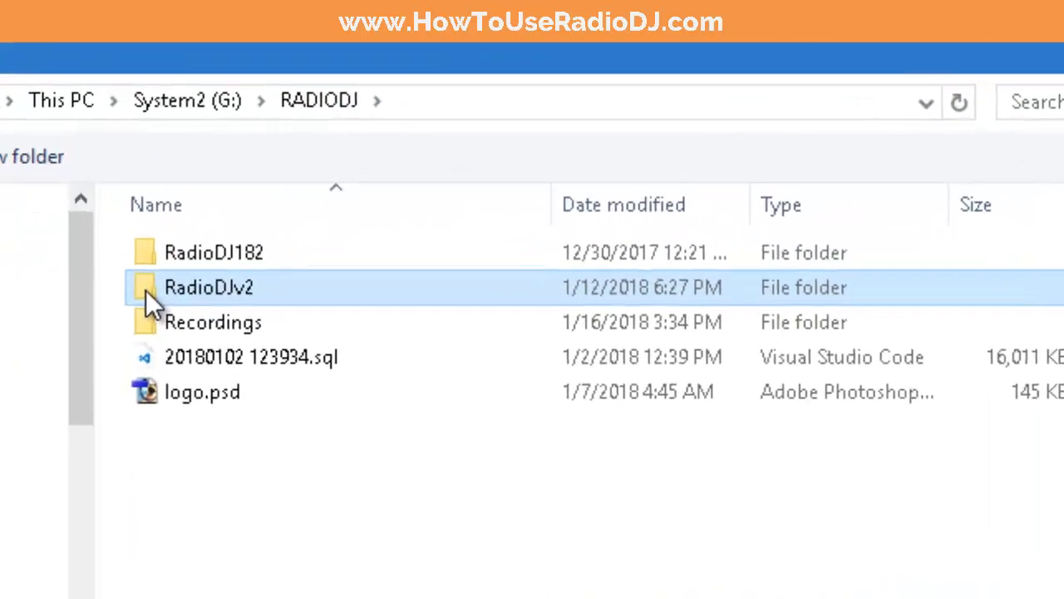
pyautogui.doubleClick(246, 239)
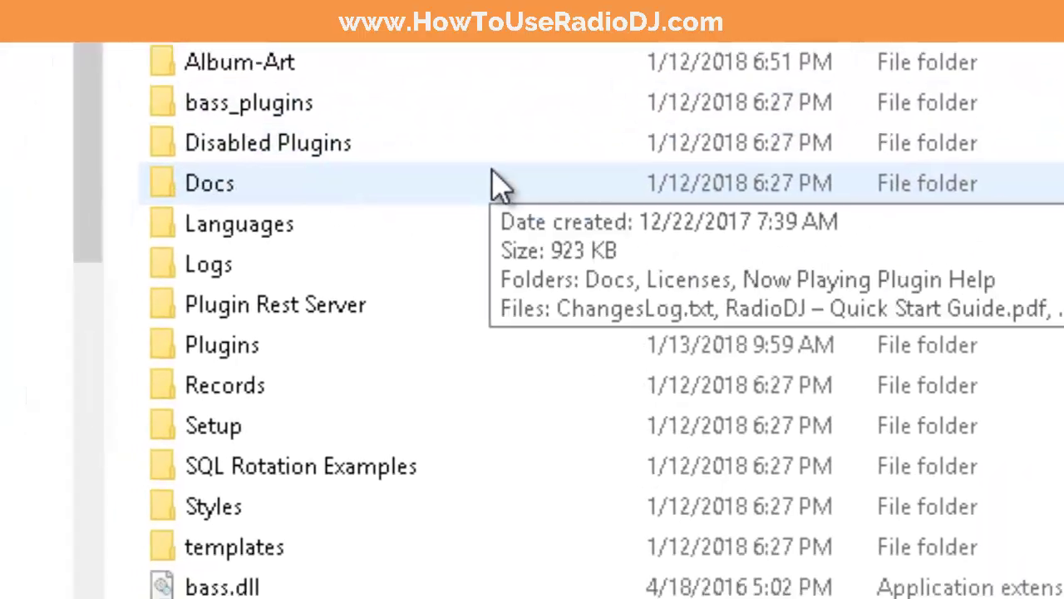
pyautogui.scroll(-8, 497, 184)
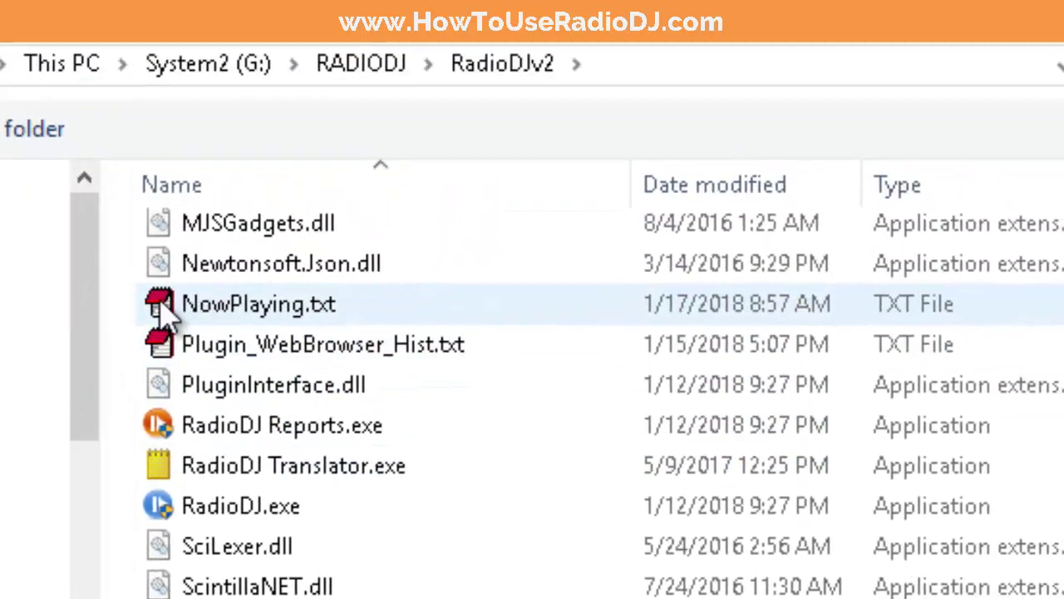
pyautogui.click(164, 307)
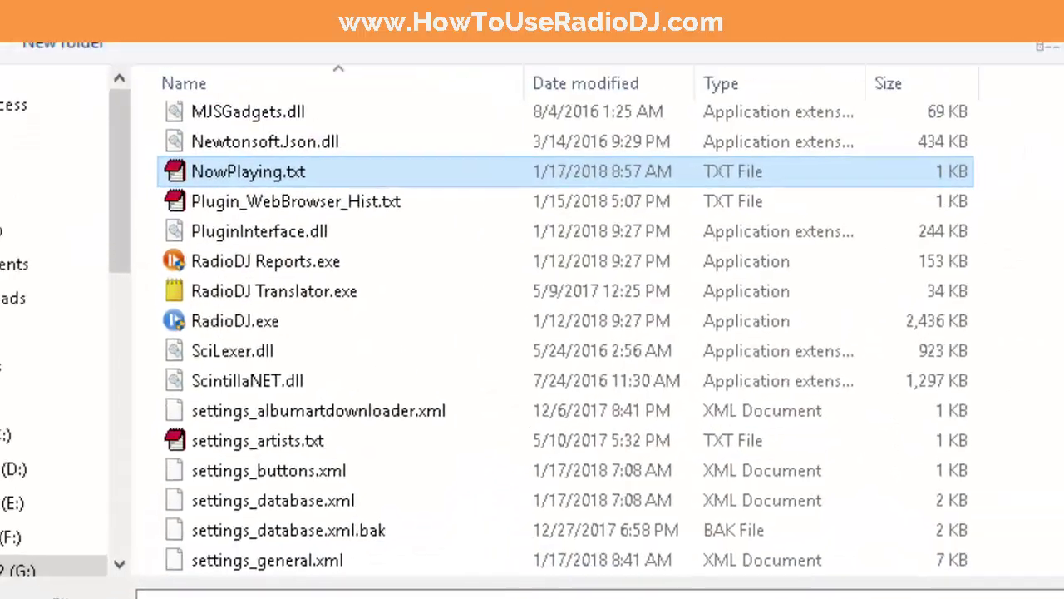
pyautogui.press('Return')
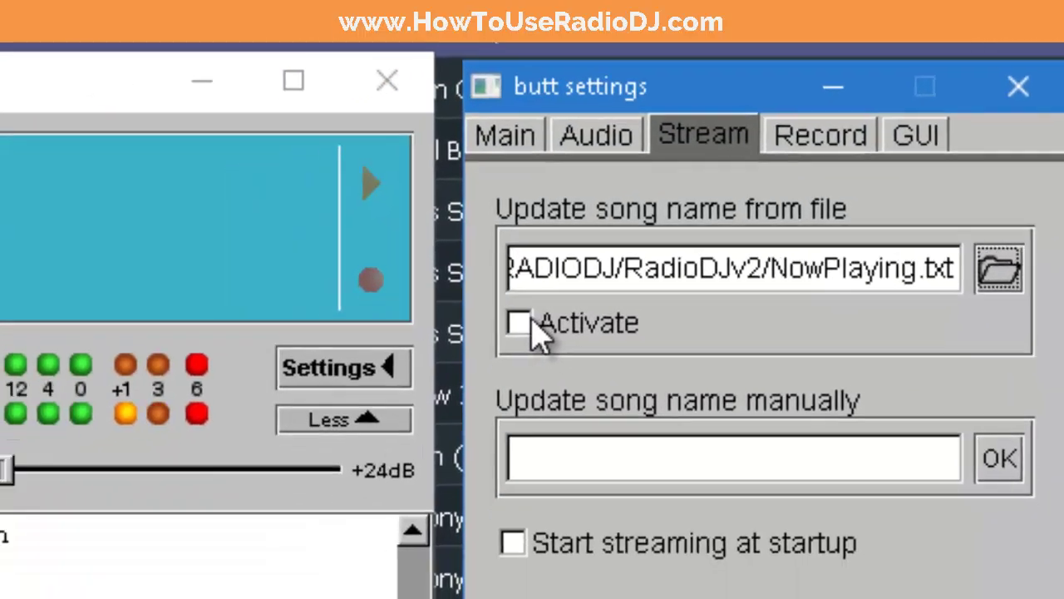
# - Activate the song name update from file, save butt's configuration, and close the settings
pyautogui.click(449, 373)
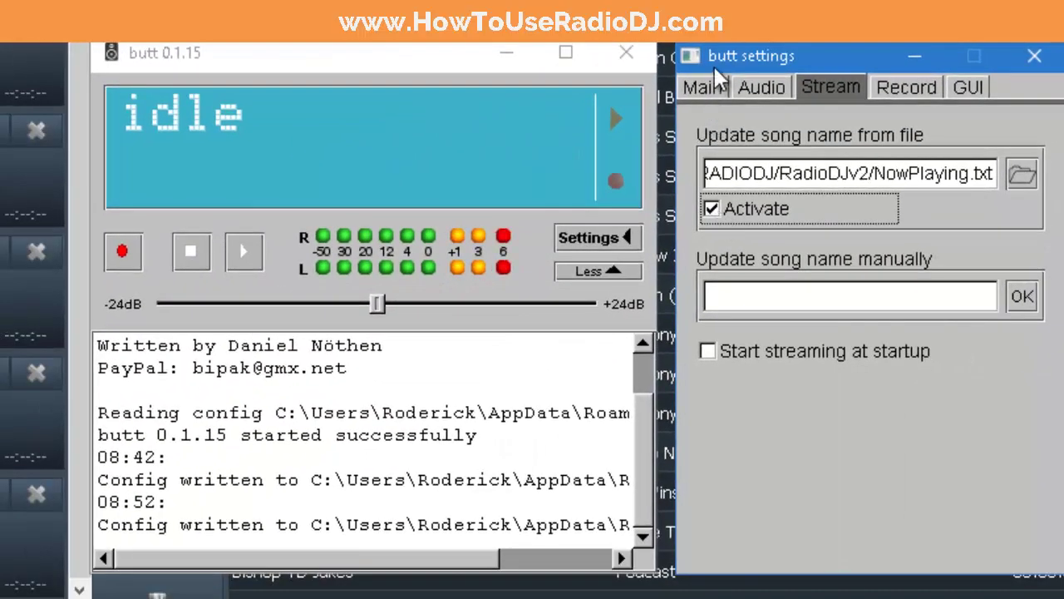
pyautogui.click(711, 84)
pyautogui.click(870, 531)
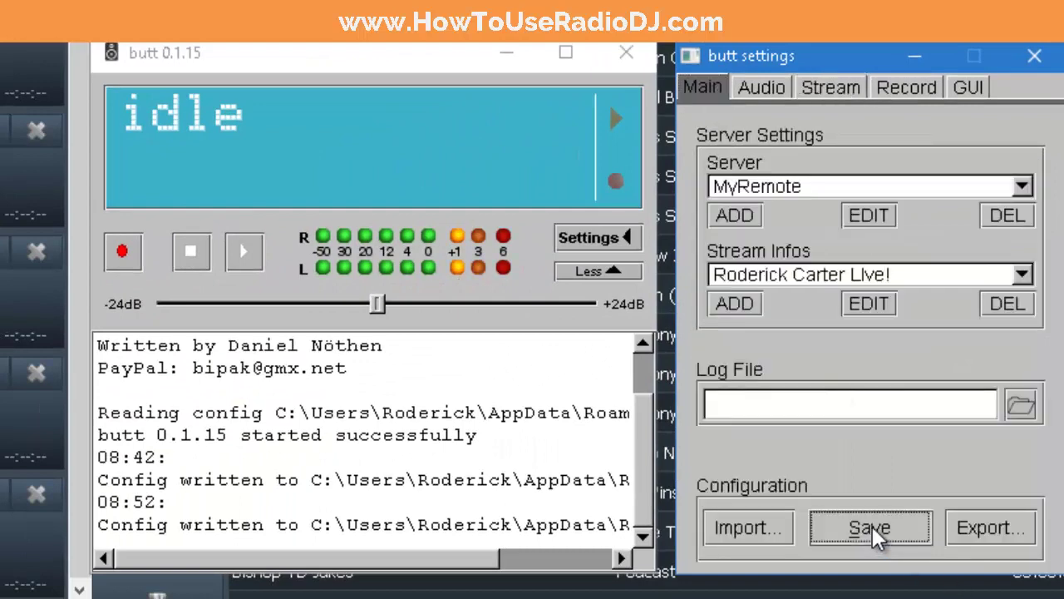
pyautogui.click(611, 237)
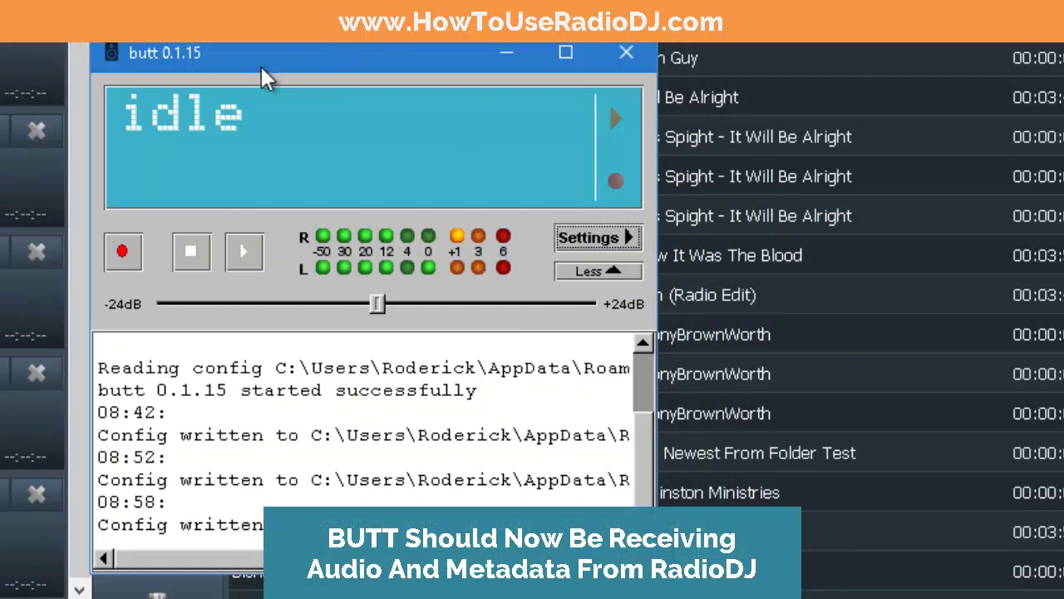
# - Start streaming and highlight the updated song name in the log to check the transmitted metadata
pyautogui.click(247, 254)
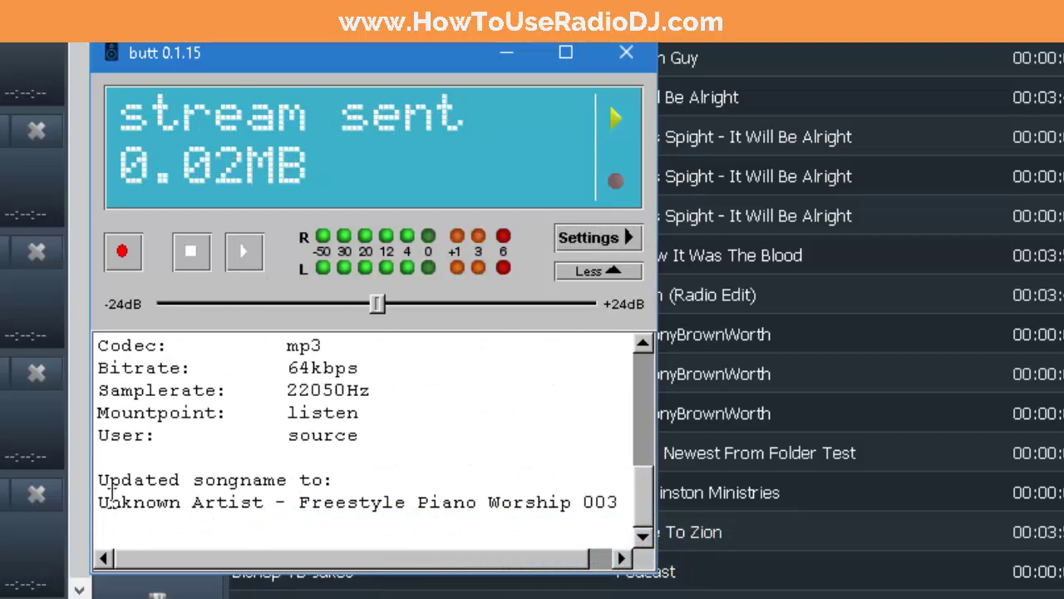
pyautogui.moveTo(103, 499); pyautogui.dragTo(322, 518)
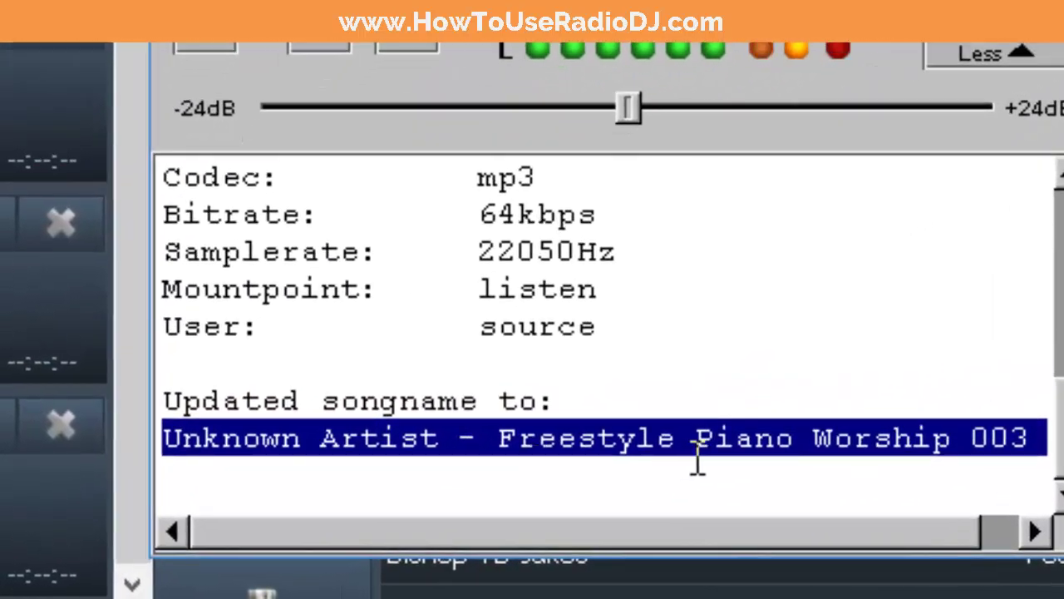